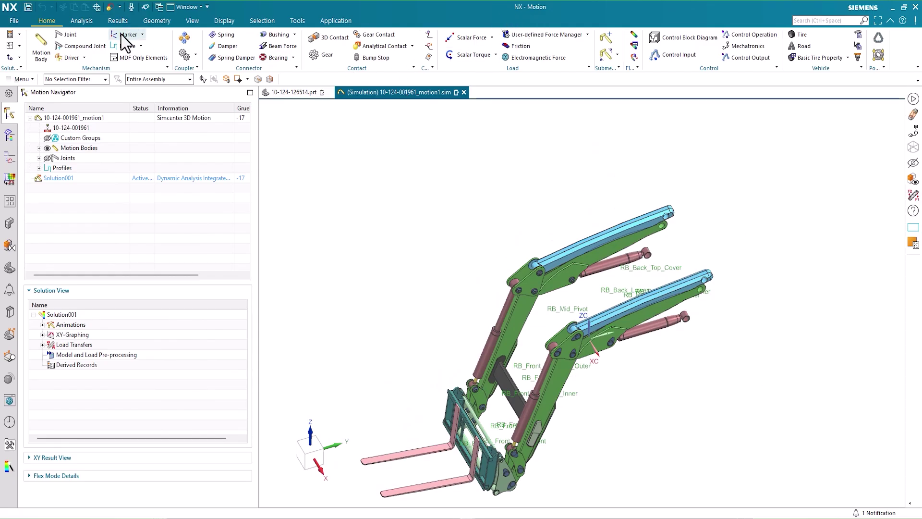
Switch to the motion results tools for Solution001 of the loader simulation
click(118, 21)
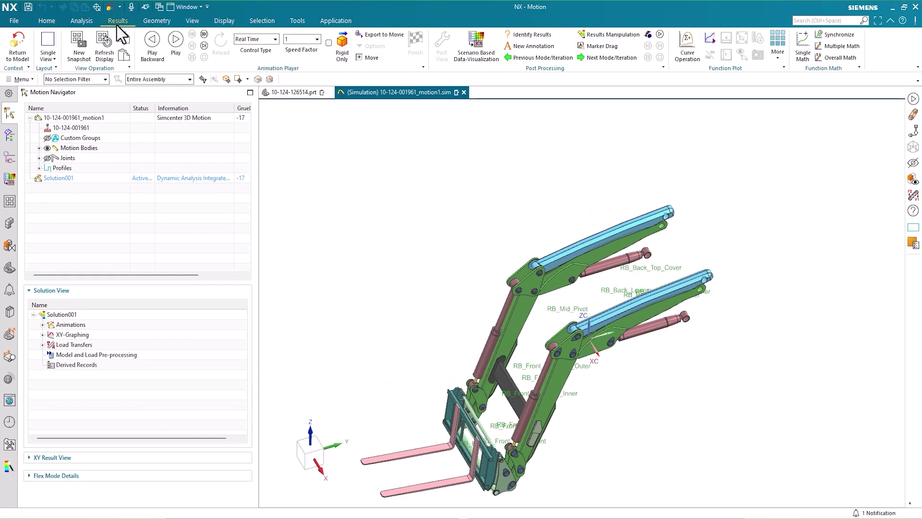
Play the loader animation at speed factor 4, then return to the model
click(316, 41)
click(291, 127)
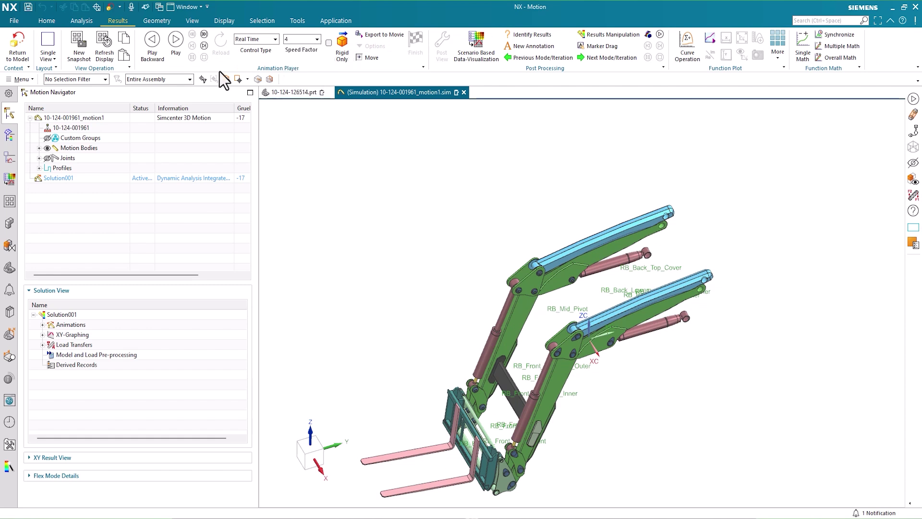
click(174, 41)
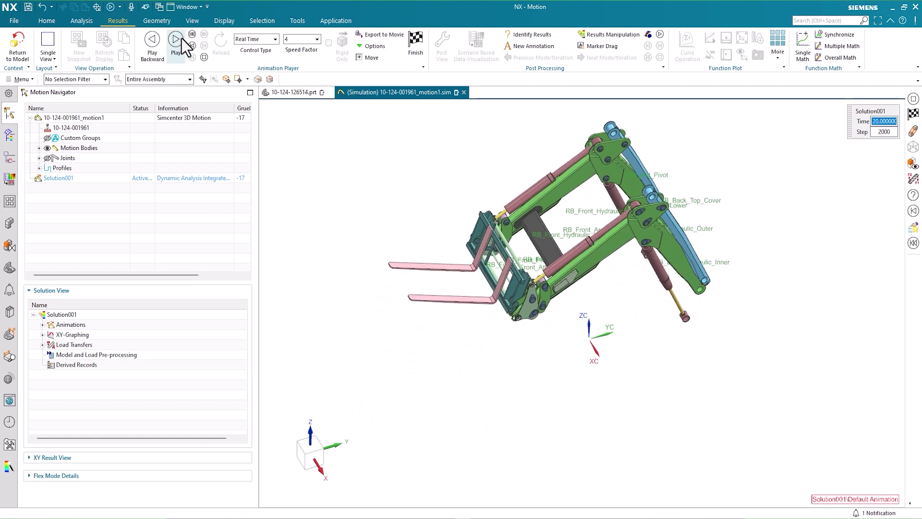
click(411, 47)
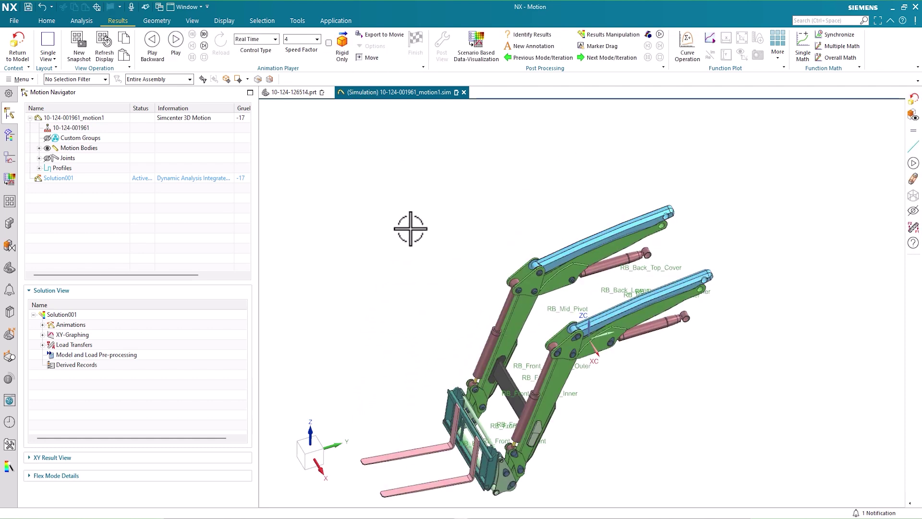
middle_drag(411, 246, 427, 206)
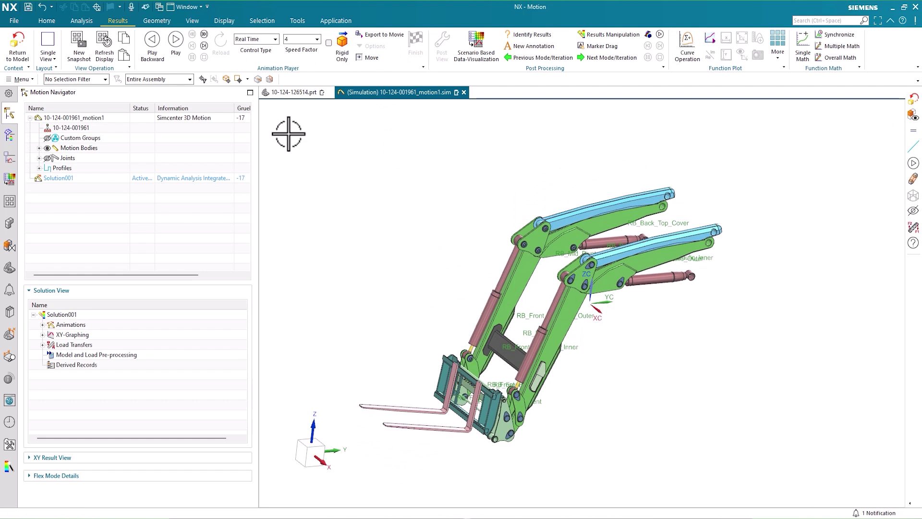
click(18, 45)
Create a motion envelope and a load transfer for the RB_Back_Lower body
click(914, 103)
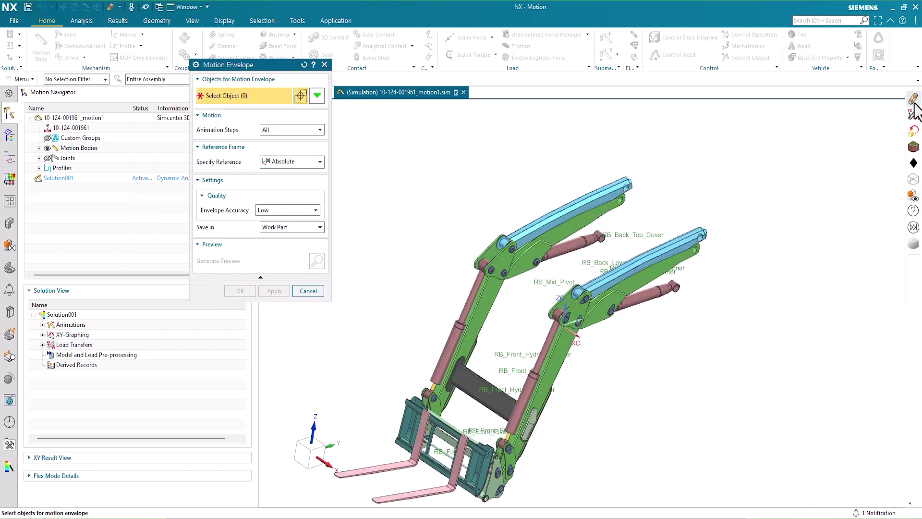
click(635, 288)
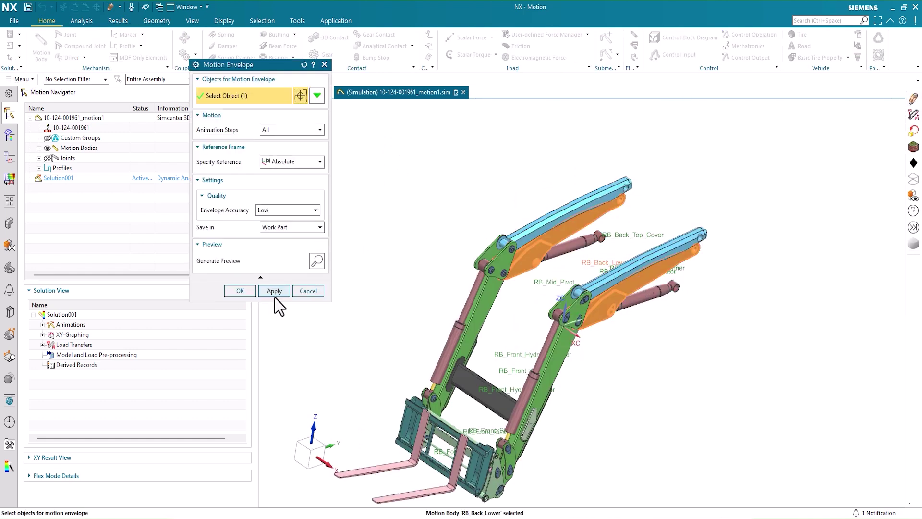
click(275, 291)
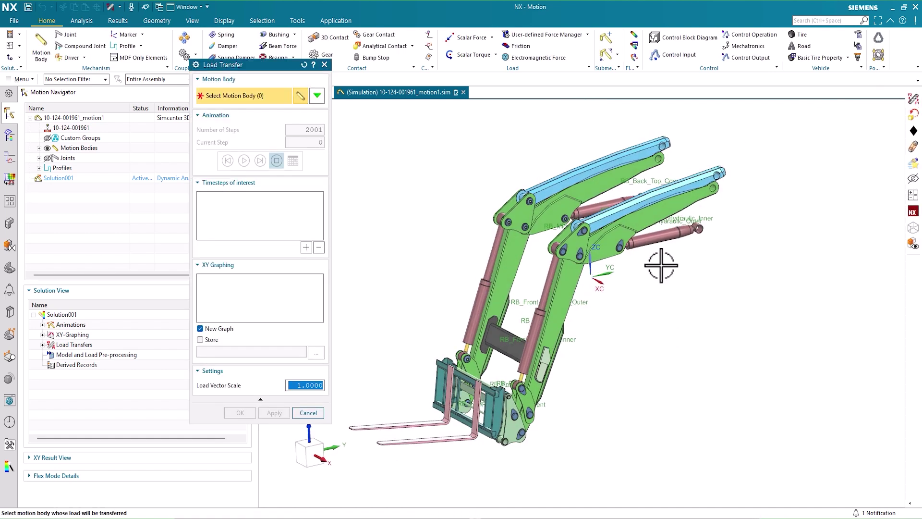
click(652, 211)
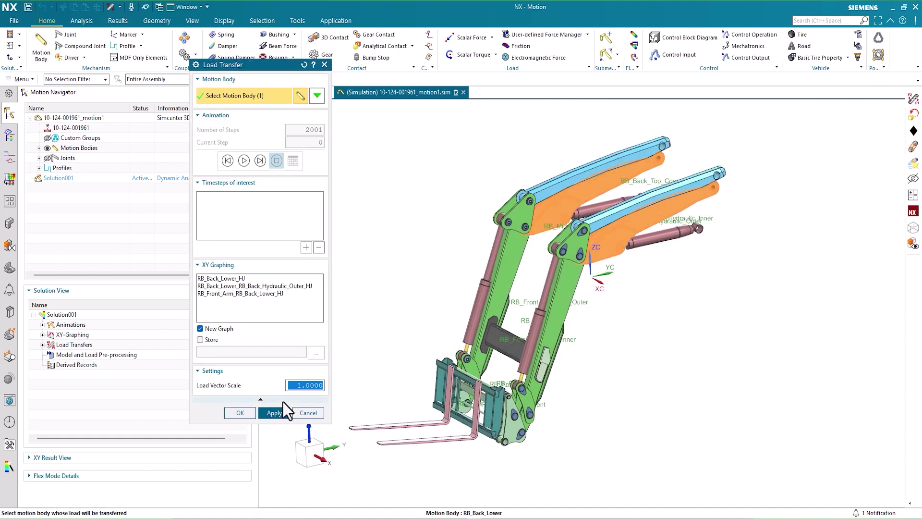
click(276, 413)
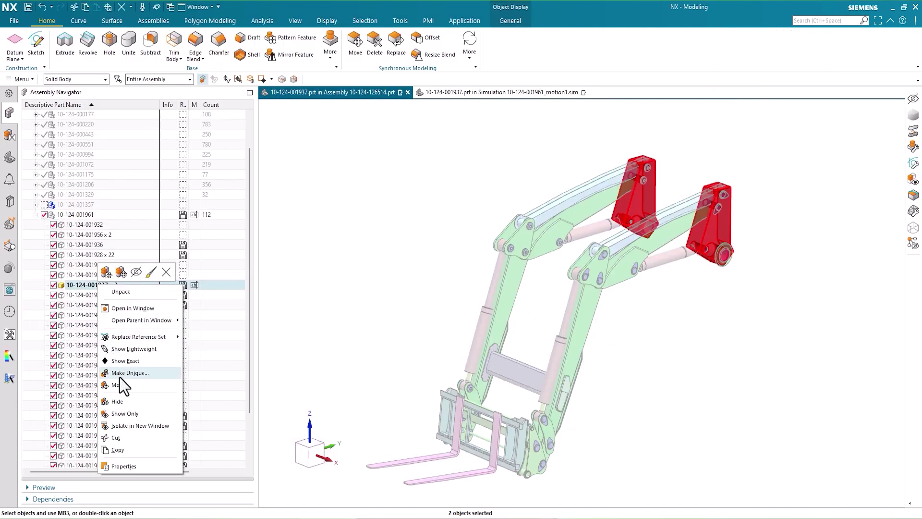
Show only the two brackets and create topology optimization Study 01
click(108, 425)
key(ctrl+f)
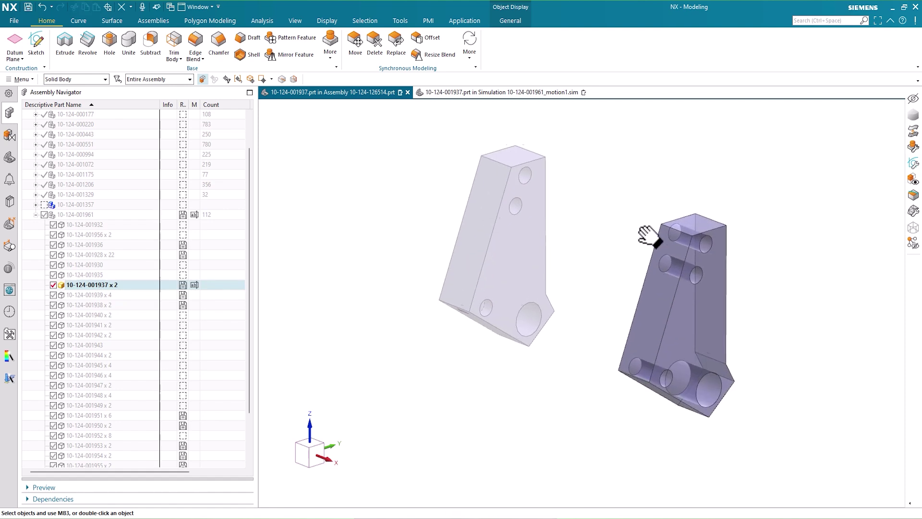
click(10, 157)
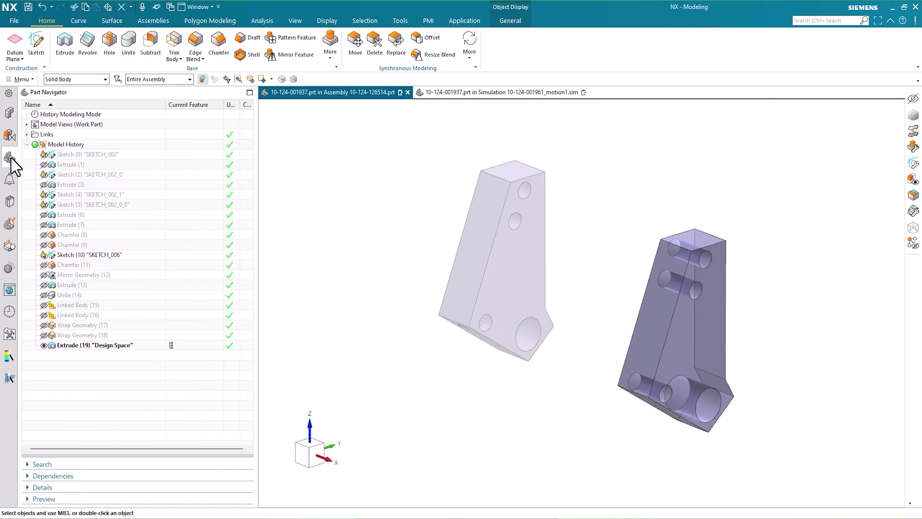
click(331, 52)
click(495, 321)
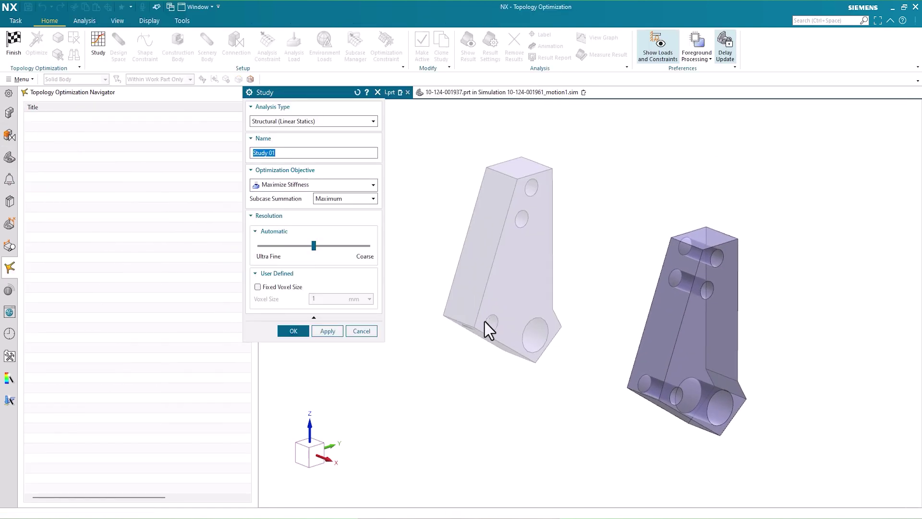
click(298, 330)
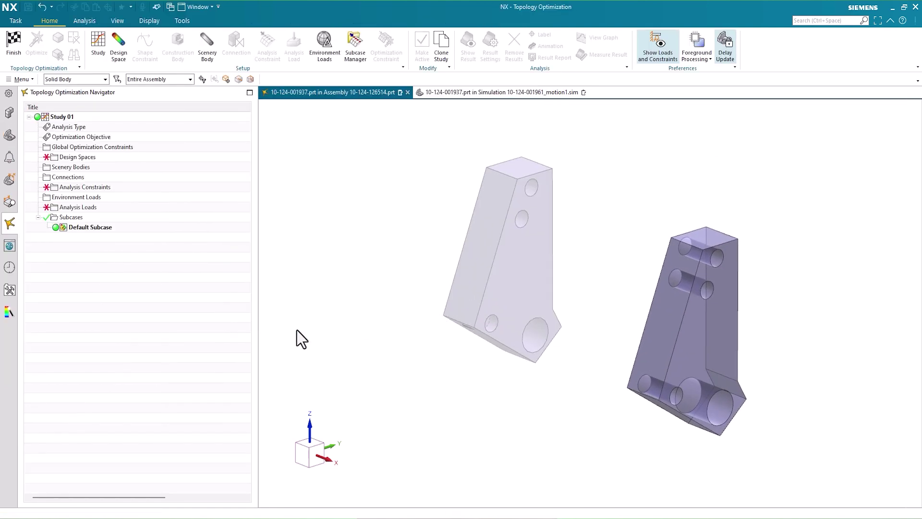
Define the right bracket body as Design Space 01
right_click(101, 157)
click(130, 165)
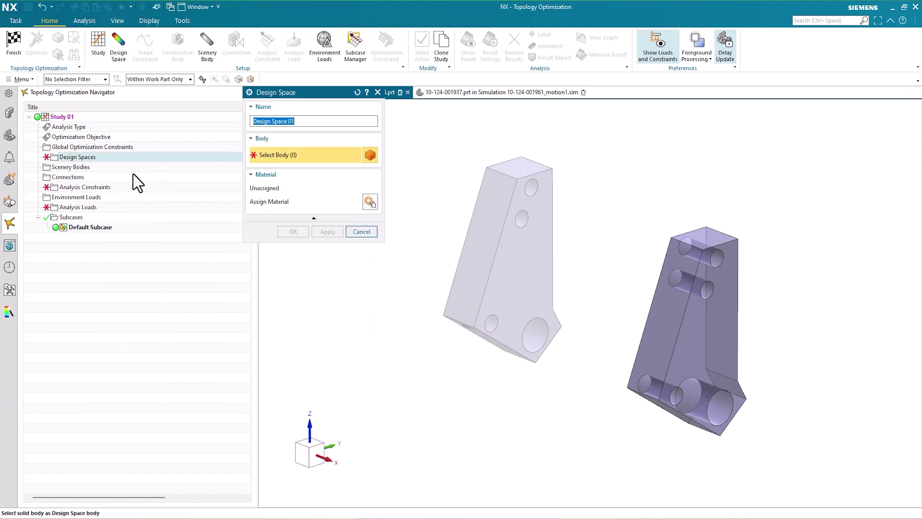
click(692, 338)
click(293, 232)
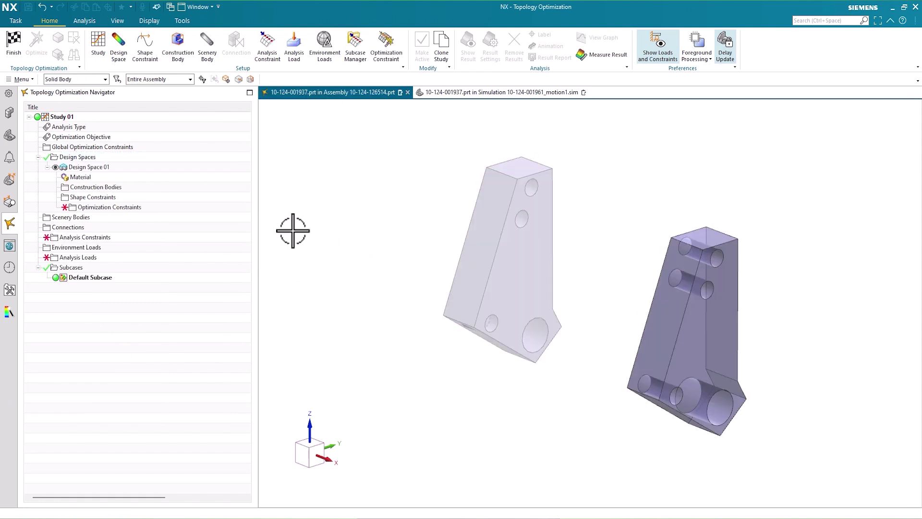
Add a maximum mass constraint of 50 kg
right_click(85, 206)
click(101, 215)
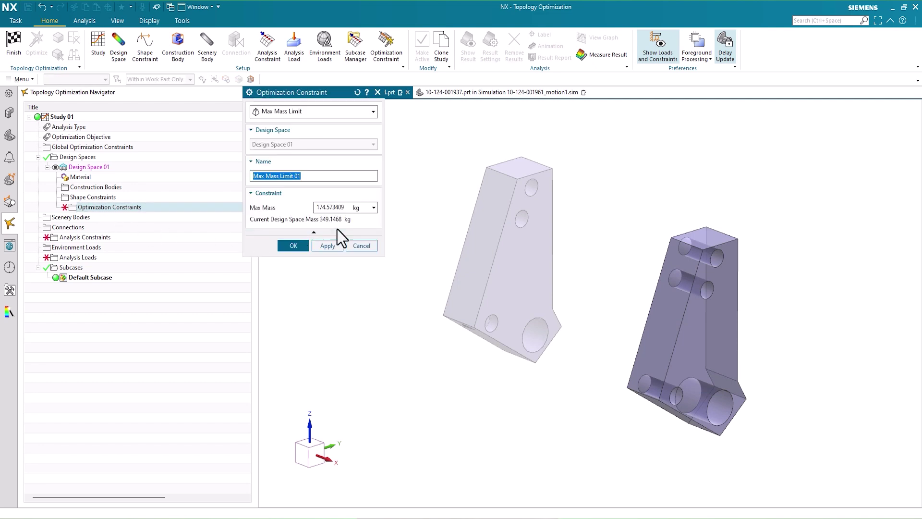
text(50)
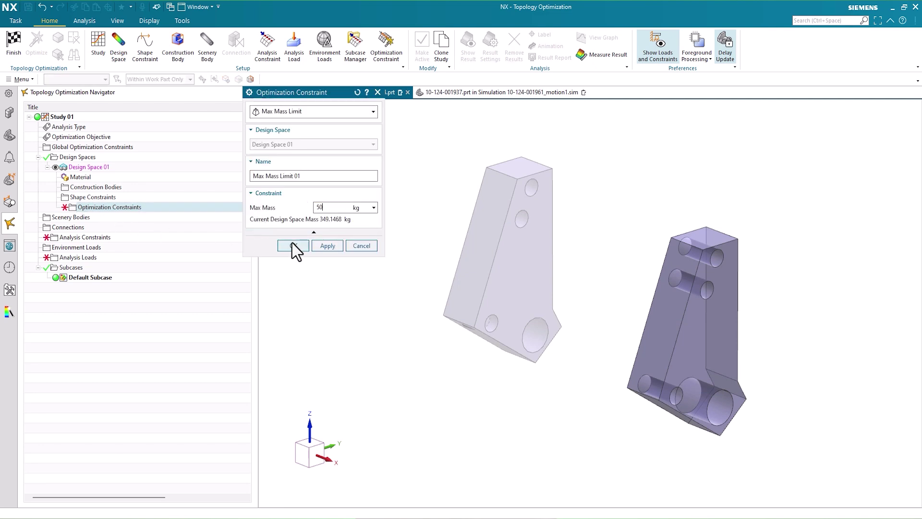
click(326, 245)
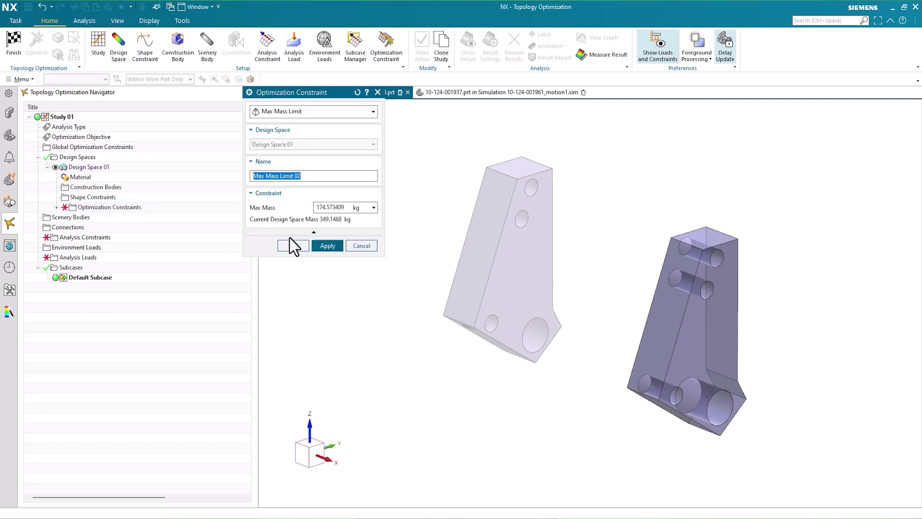
click(361, 246)
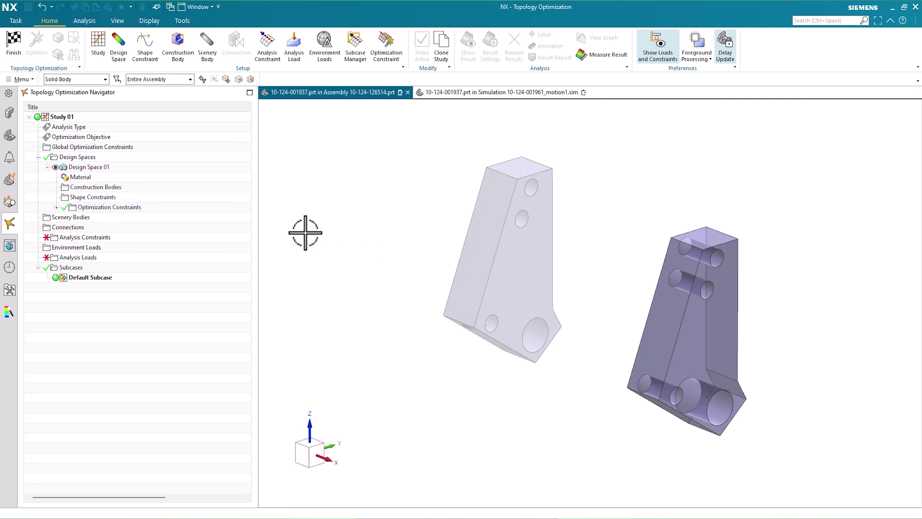
Fix the large lower hole face with a Fixed analysis constraint
click(117, 241)
click(725, 406)
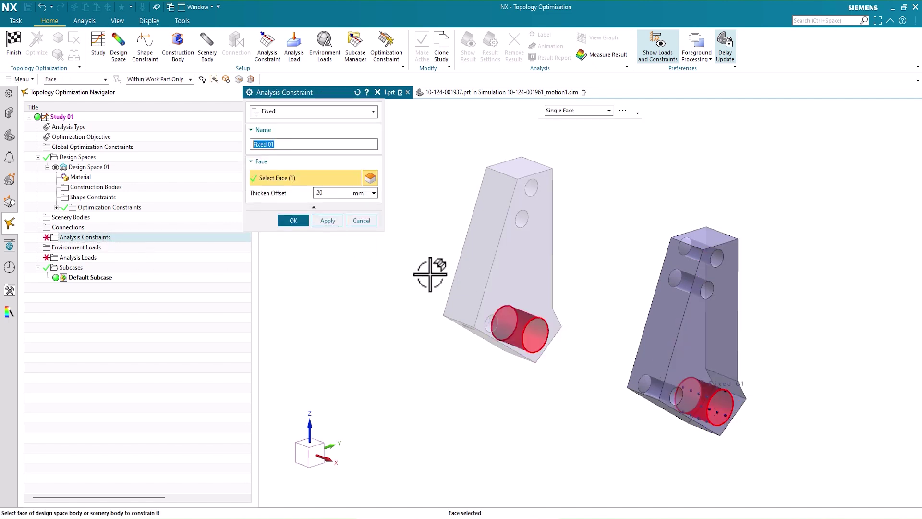
click(327, 221)
click(361, 220)
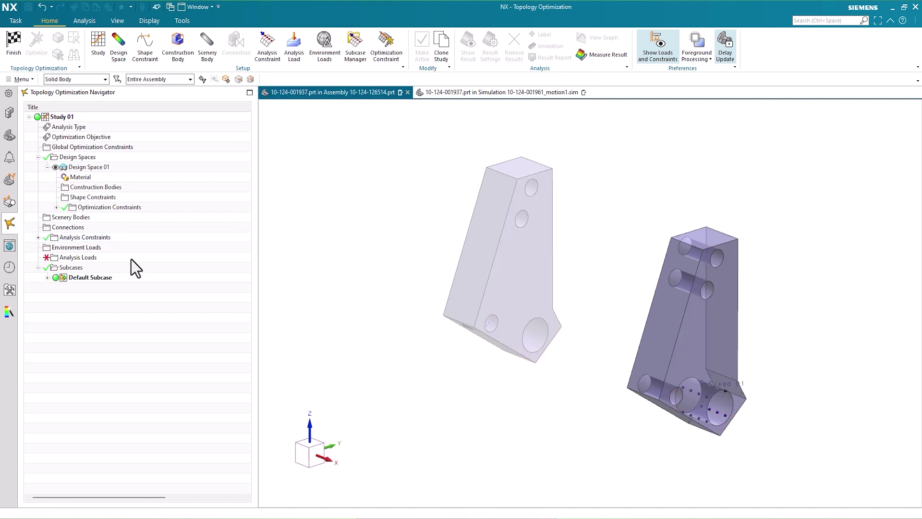
Start a new construction body and make the Wrap Geometry (17) body visible
right_click(80, 187)
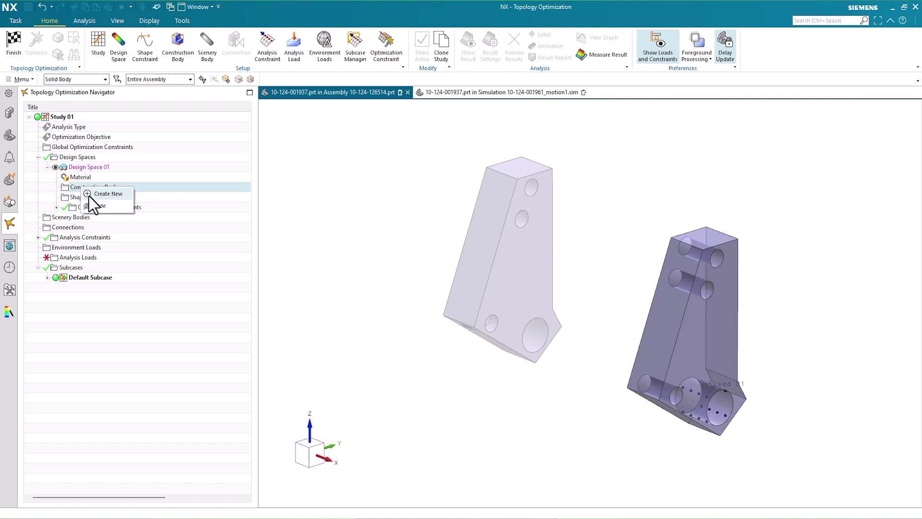
click(108, 194)
click(10, 135)
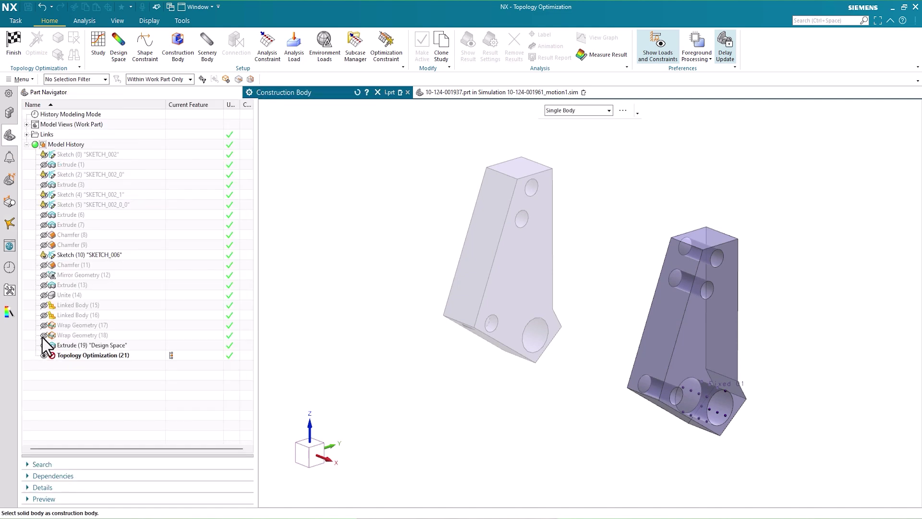
click(43, 326)
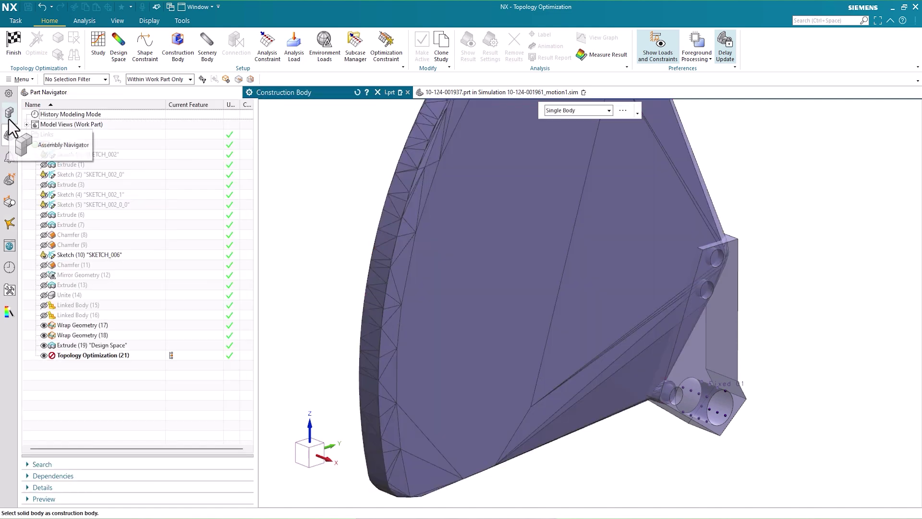
click(10, 224)
click(322, 94)
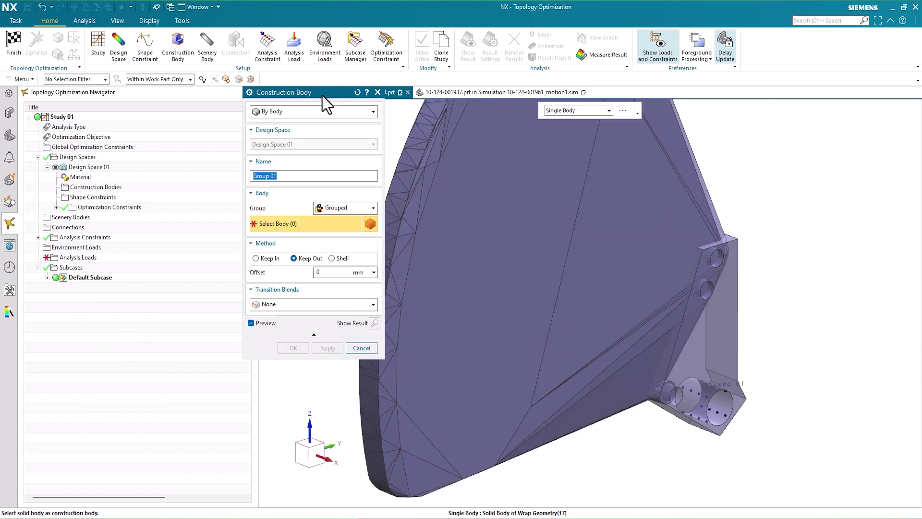
Add the wrap body and the bushing as keep-out groups, then begin a new force load
click(531, 212)
scroll(618, 386, up, 5)
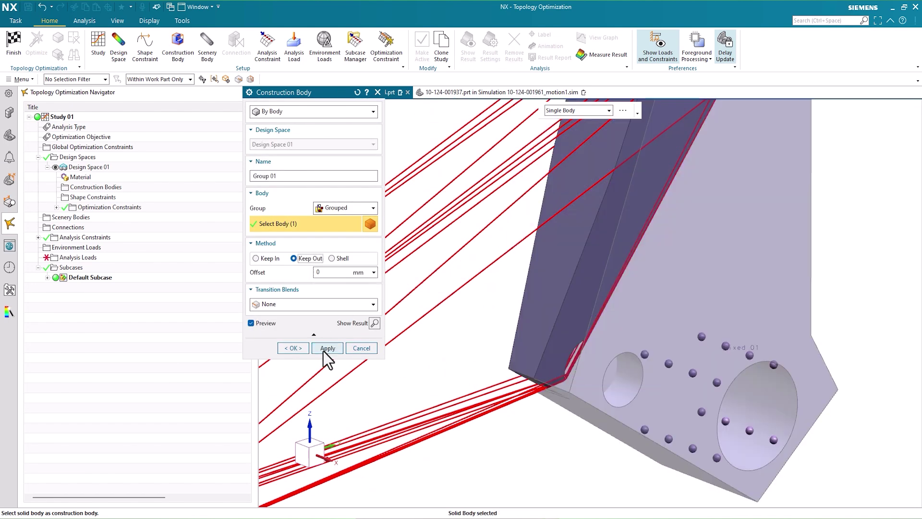
click(327, 348)
click(602, 374)
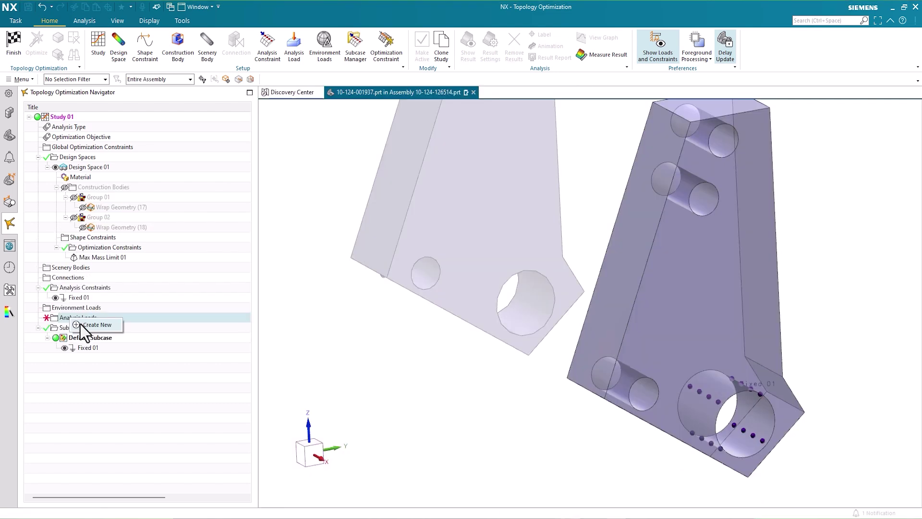
click(94, 325)
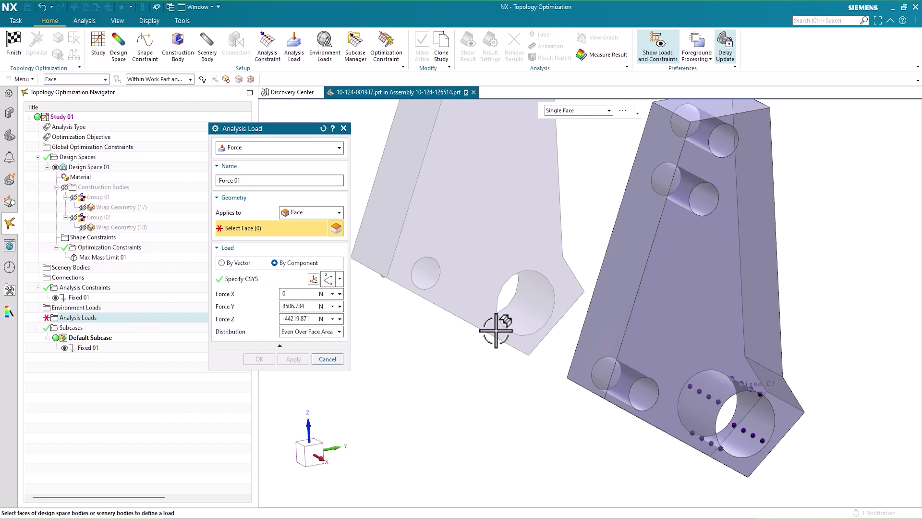
Apply Force 01 to the small hole face and assign constraints in the Subcase Manager
click(649, 388)
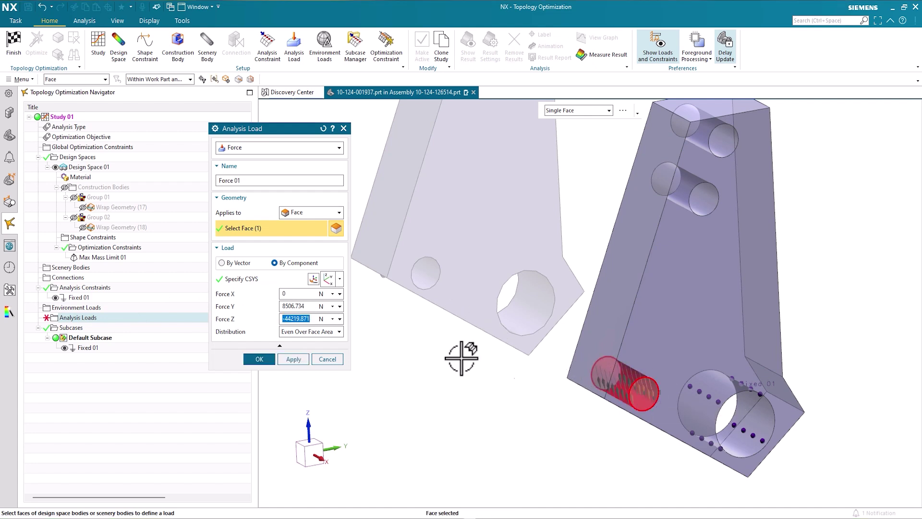
click(294, 359)
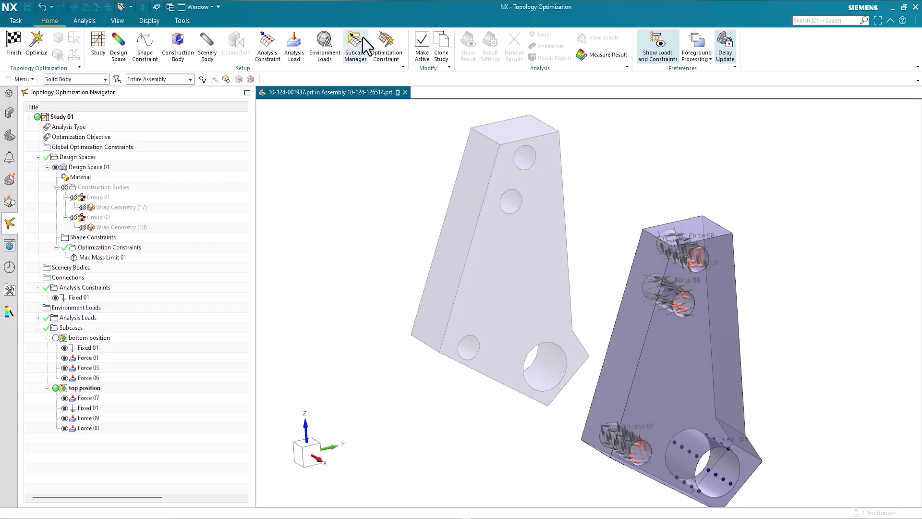
click(360, 39)
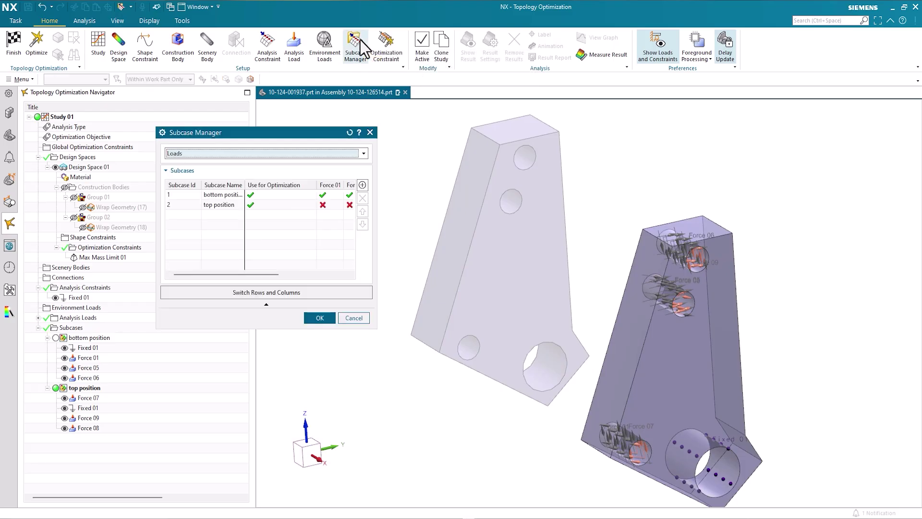
click(278, 293)
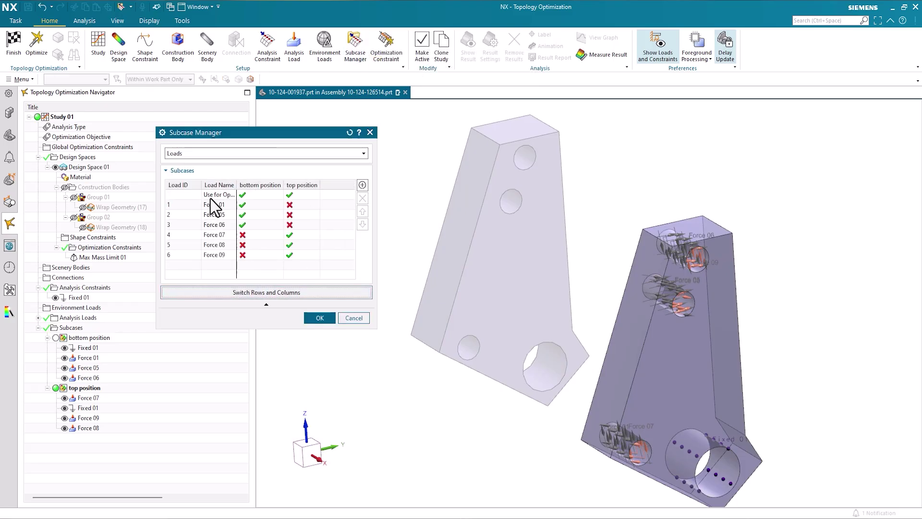
drag(235, 184, 260, 191)
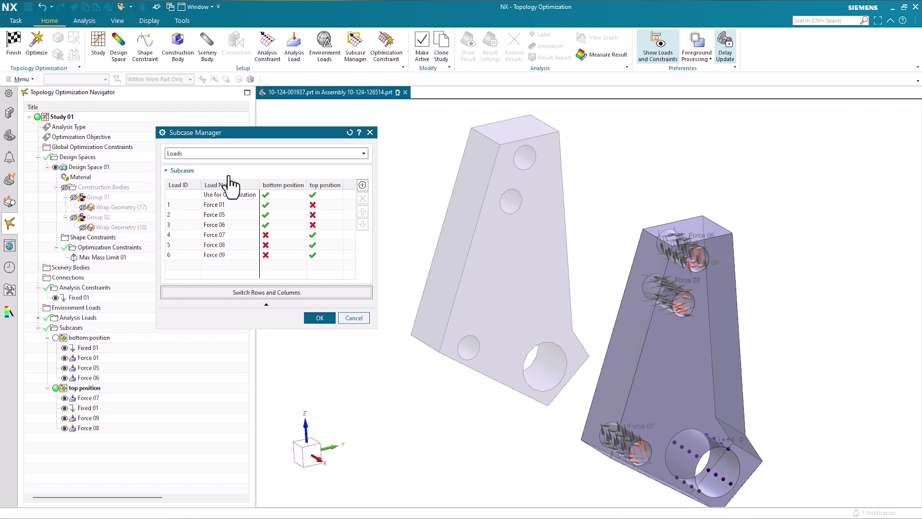
click(196, 154)
click(192, 174)
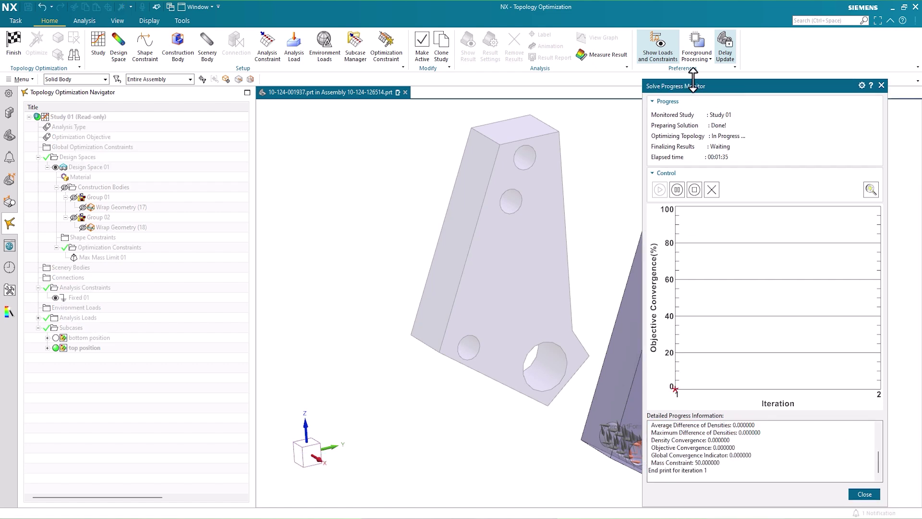
Preview the evolving optimized shape during the solve with loads and constraints hidden
drag(693, 82, 213, 58)
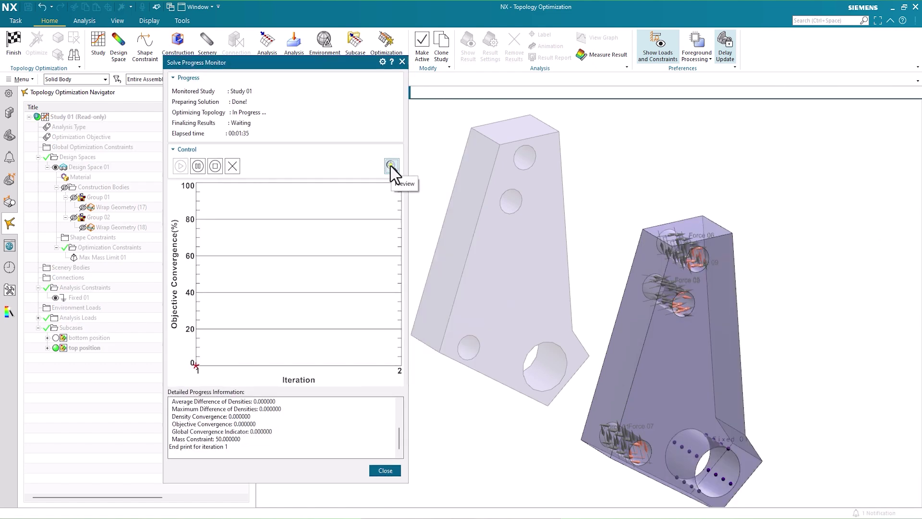
click(390, 165)
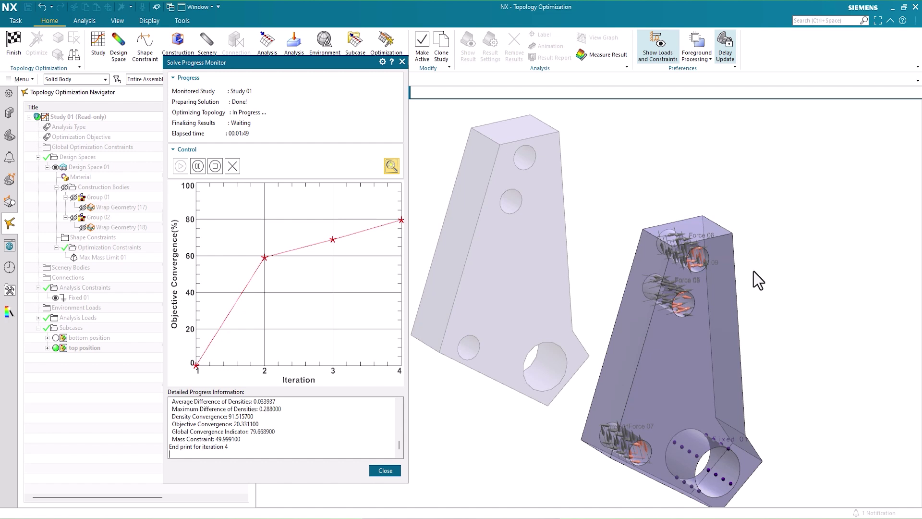
click(657, 46)
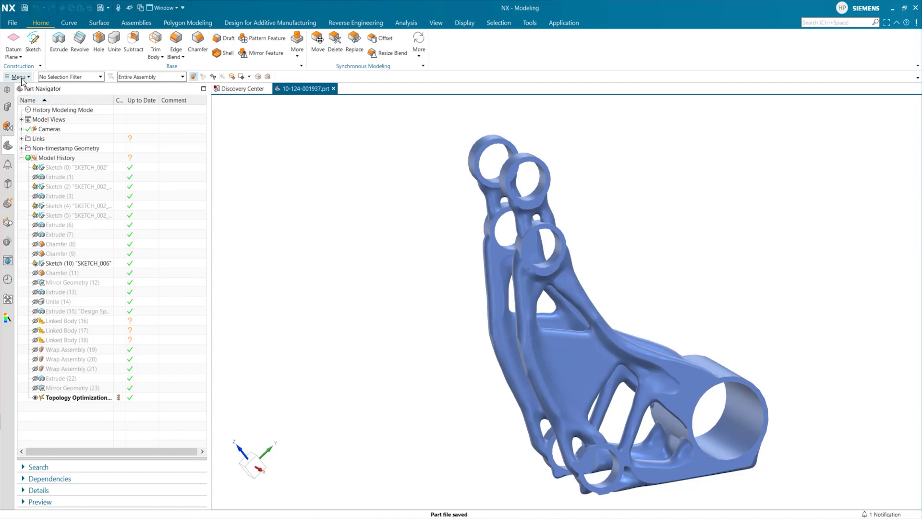
Enter implicit modeling through Menu > Insert > Design Feature > Implicit Modeling
click(21, 78)
mouse_move(48, 117)
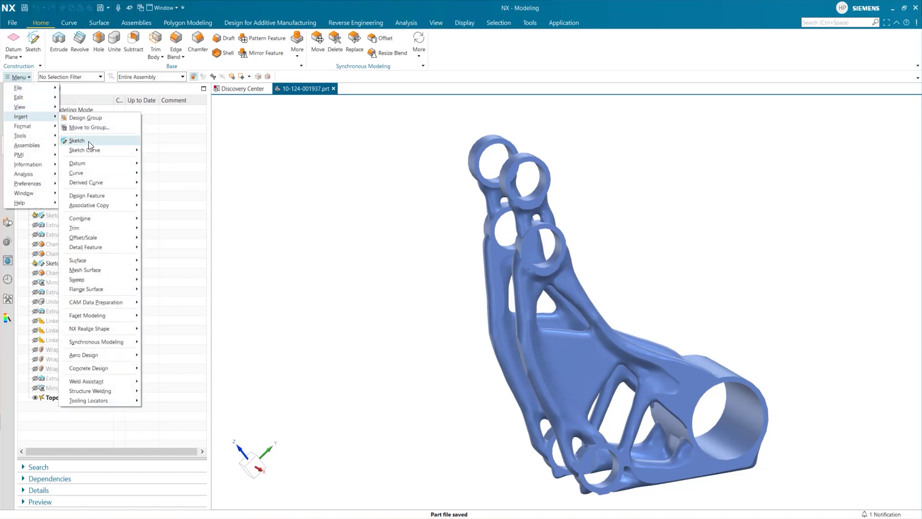
mouse_move(123, 197)
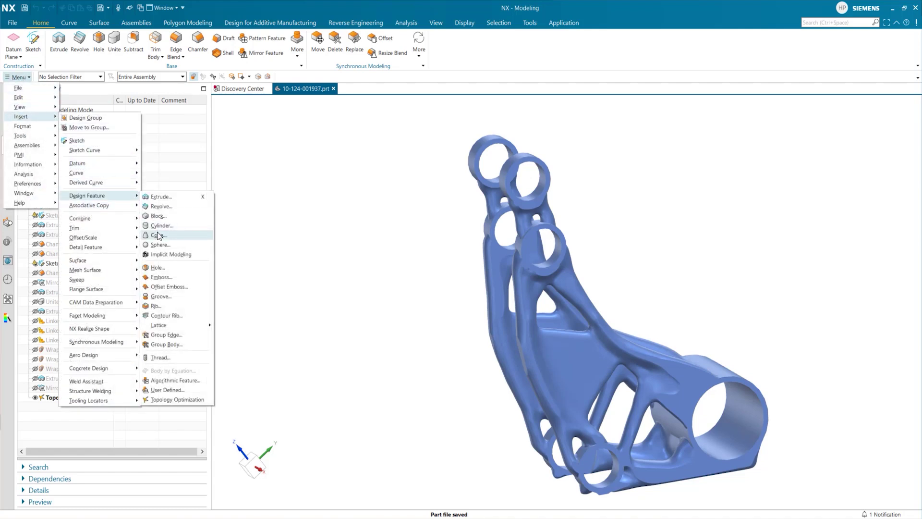
click(168, 255)
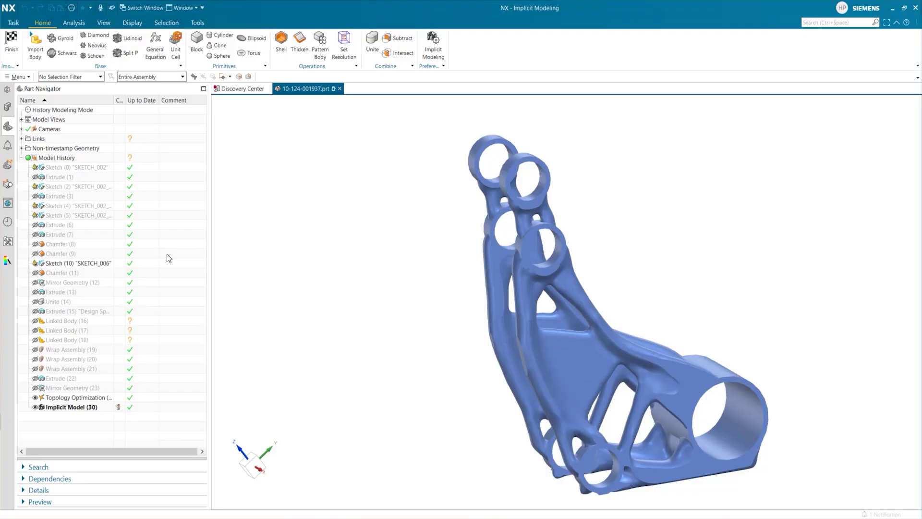
Hollow the optimized bracket with a 3 mm shell and start a gyroid infill
click(281, 43)
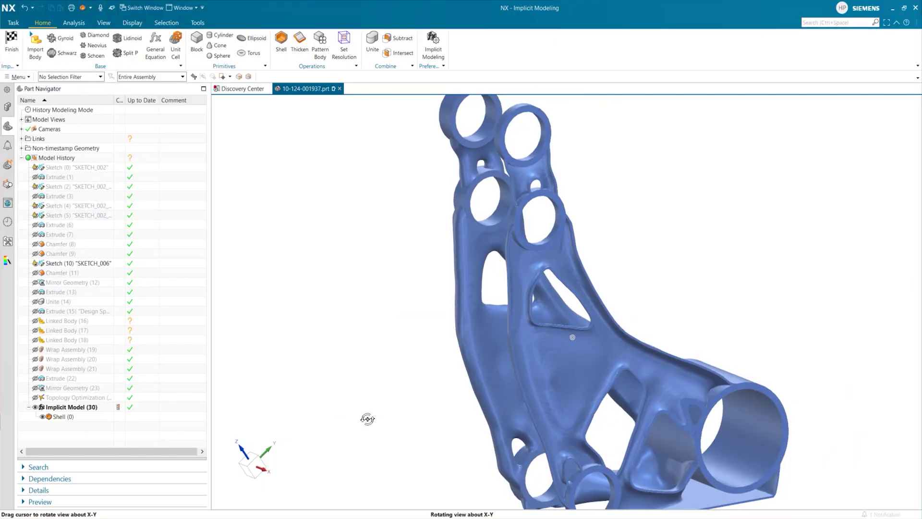
middle_drag(367, 420, 373, 392)
scroll(362, 419, down, 2)
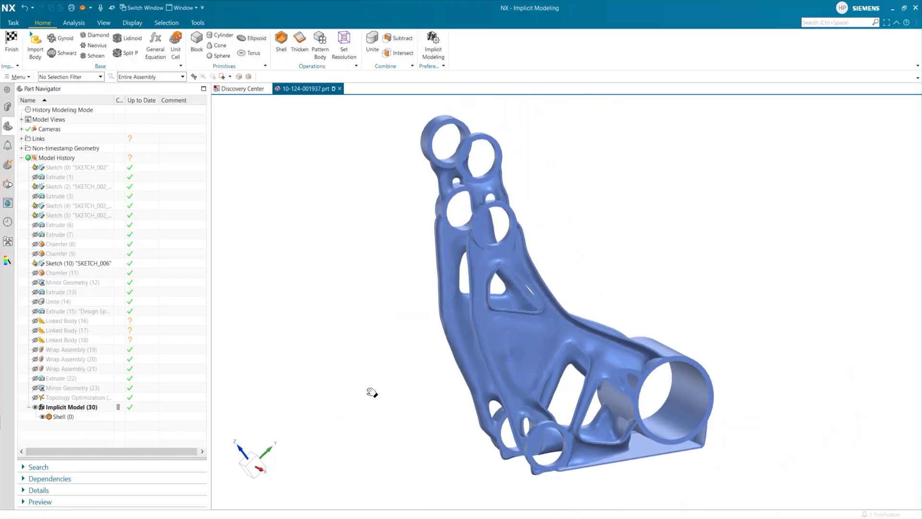
click(66, 39)
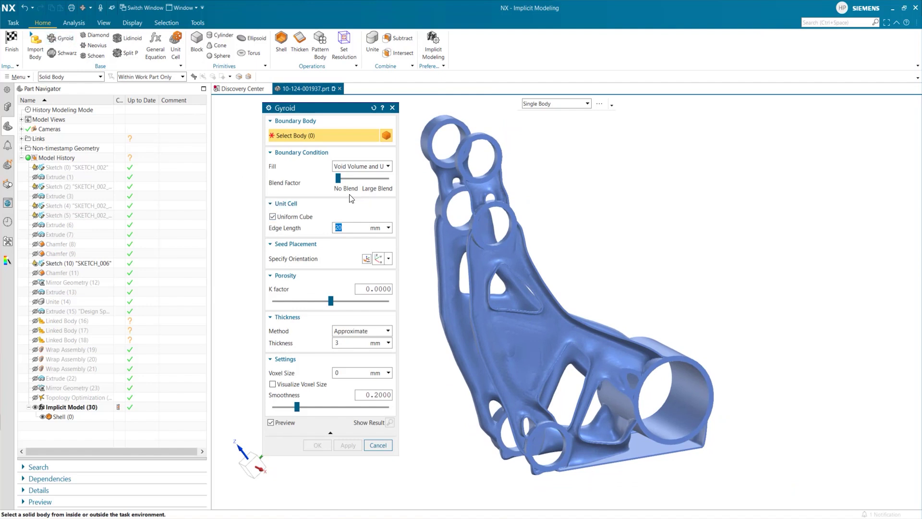
Fill the shelled bracket with a gyroid using Void Volume and Unite at 1 mm voxel size
click(387, 169)
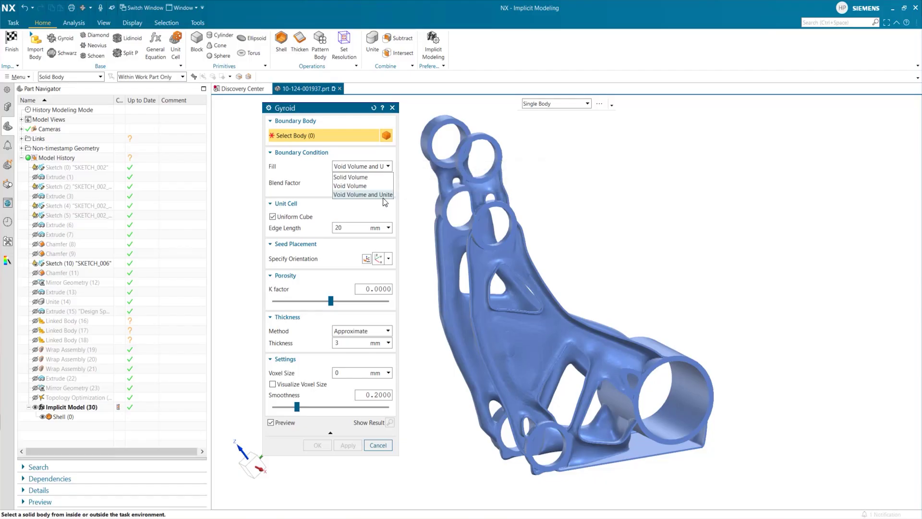
click(383, 196)
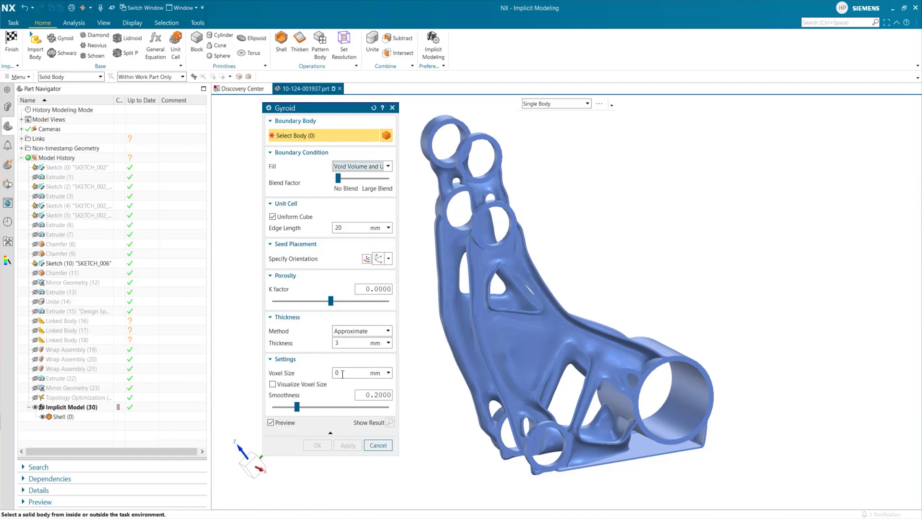
drag(343, 374, 331, 374)
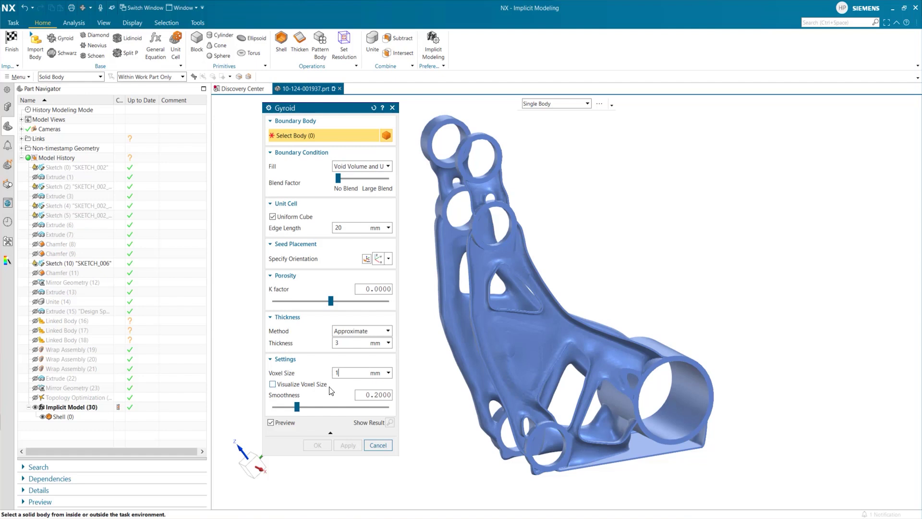
text(1)
click(518, 363)
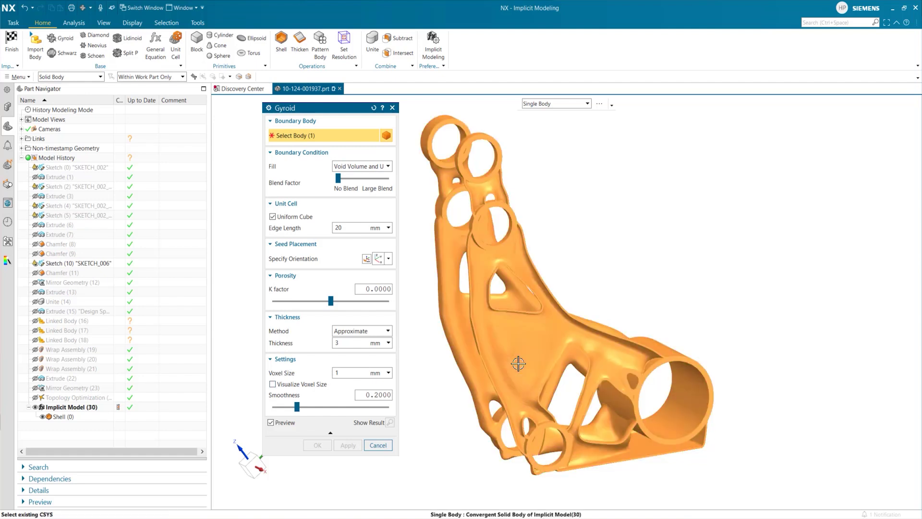
middle_drag(518, 363, 480, 377)
click(359, 373)
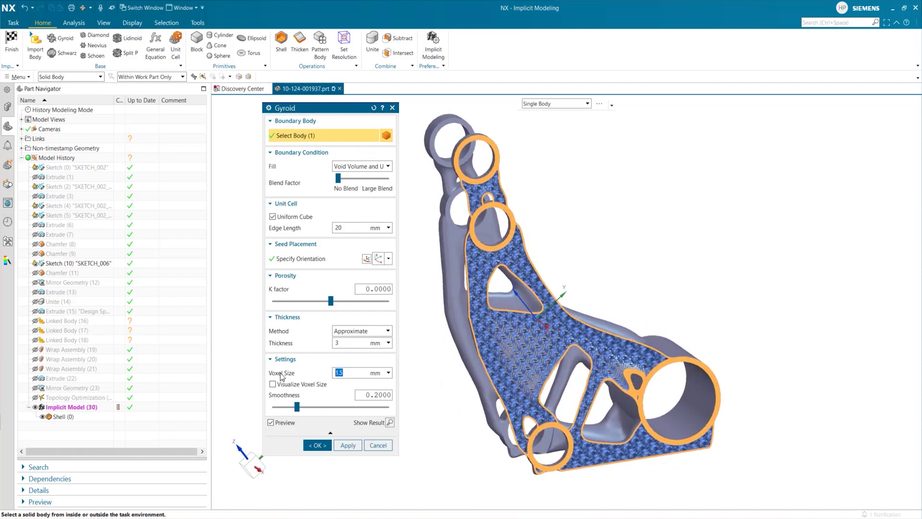
text(1)
click(318, 443)
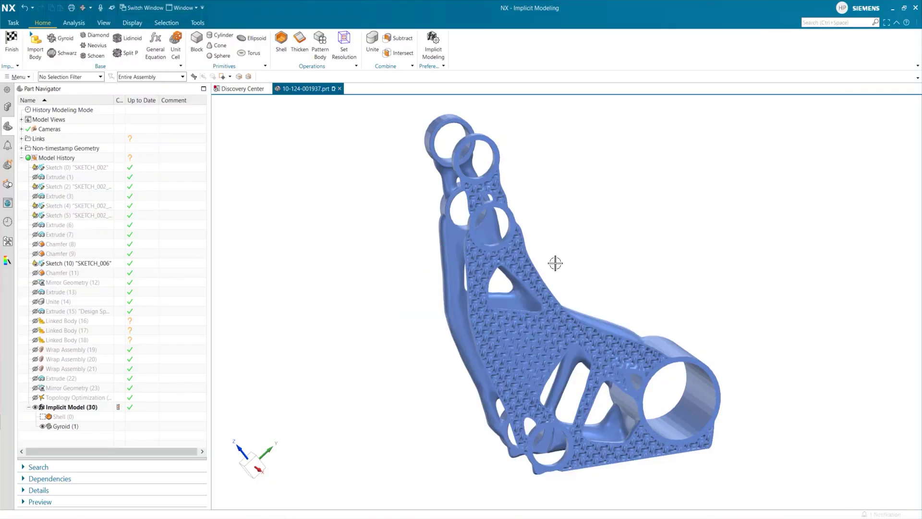
scroll(547, 266, up, 5)
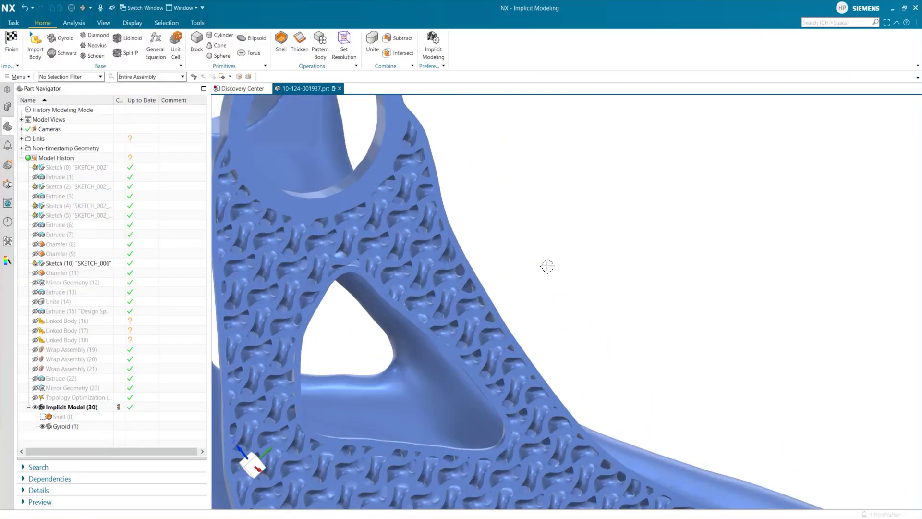
scroll(535, 292, up, 5)
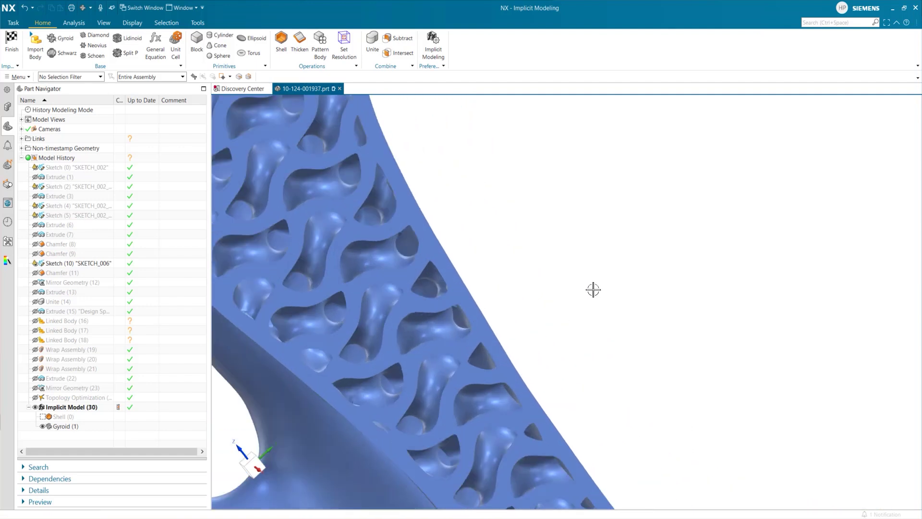
scroll(587, 307, down, 5)
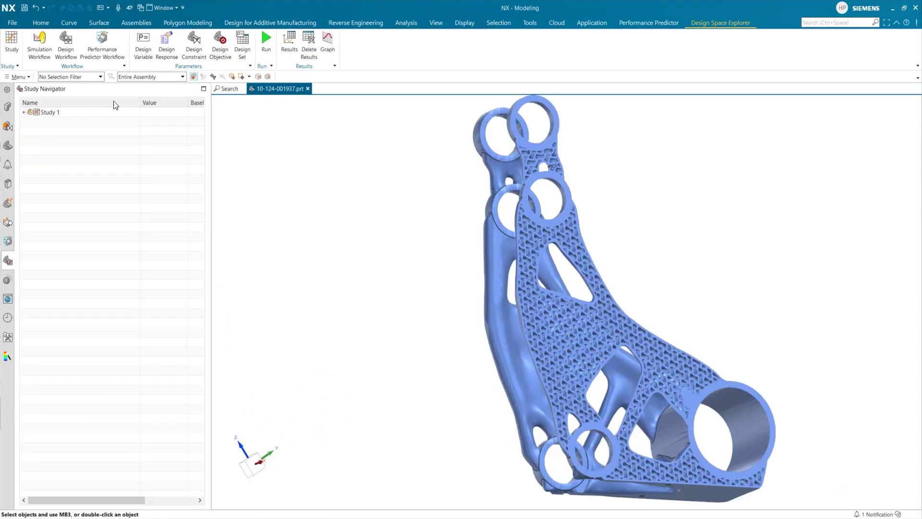
Create Study 2 with a design workflow referencing the work part
click(12, 48)
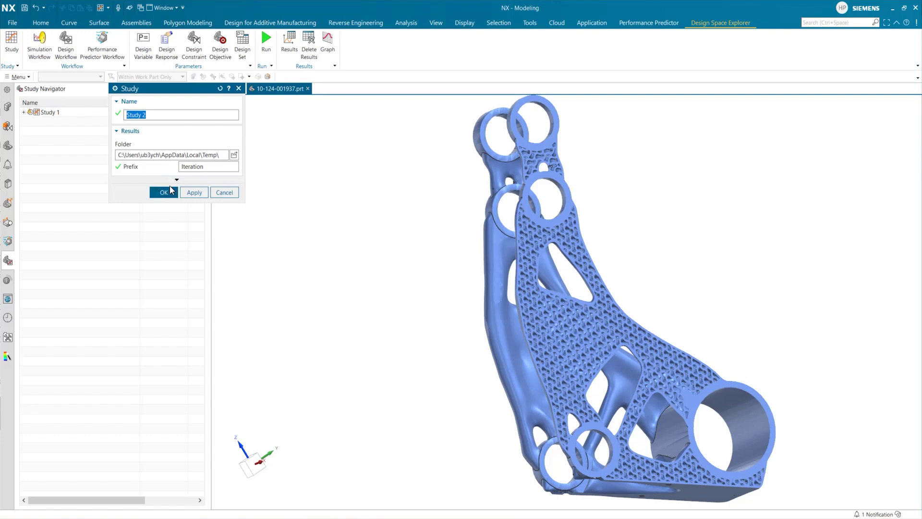
click(163, 192)
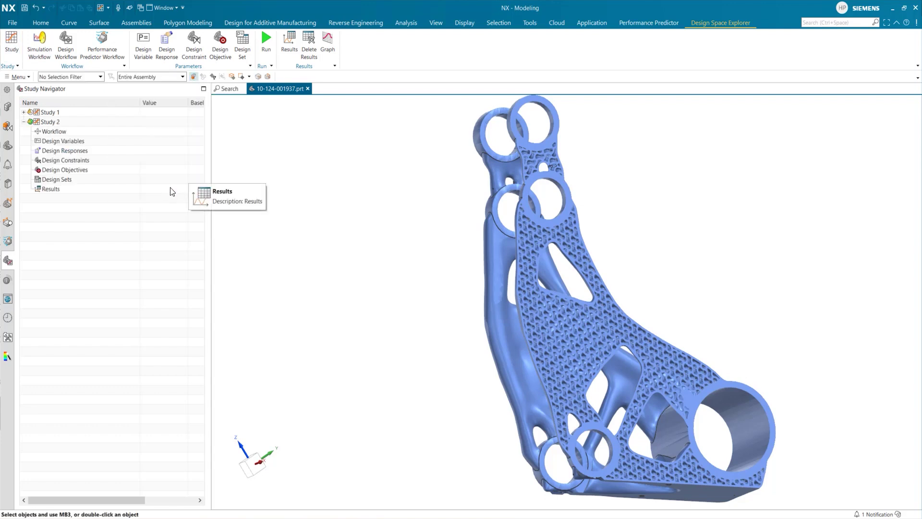
click(66, 46)
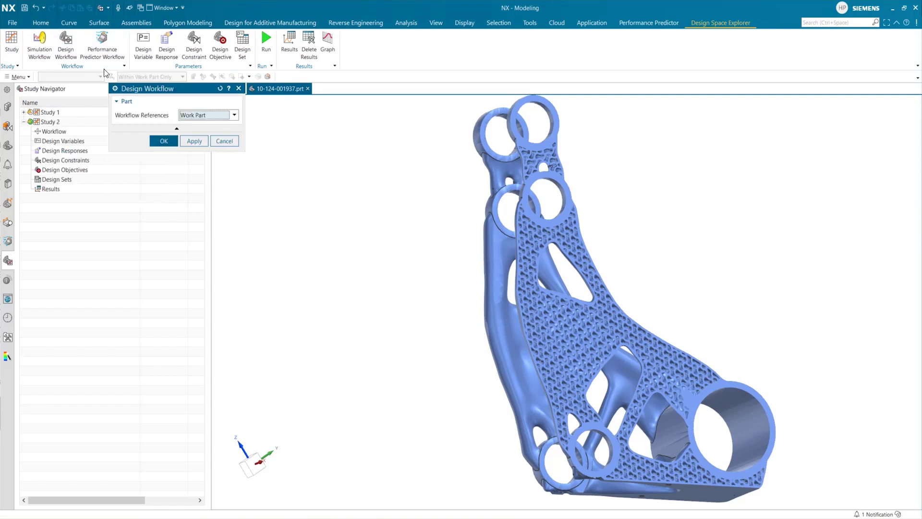
click(166, 142)
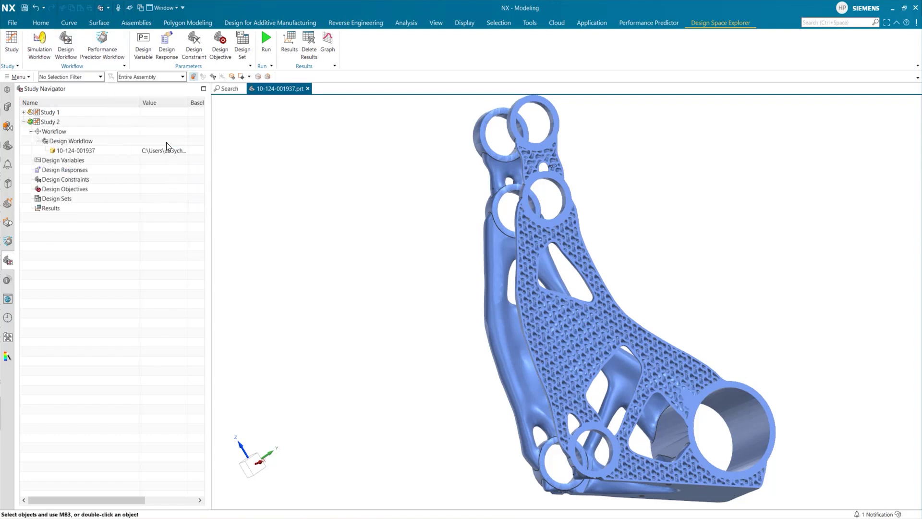
Choose p1508 from the Implicit Model(41) expressions as a design variable
click(143, 48)
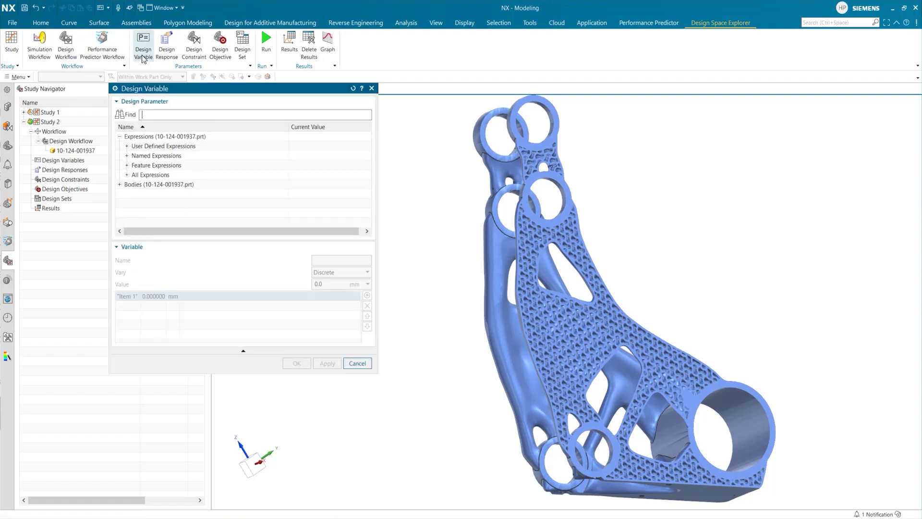
click(127, 165)
scroll(127, 166, down, 5)
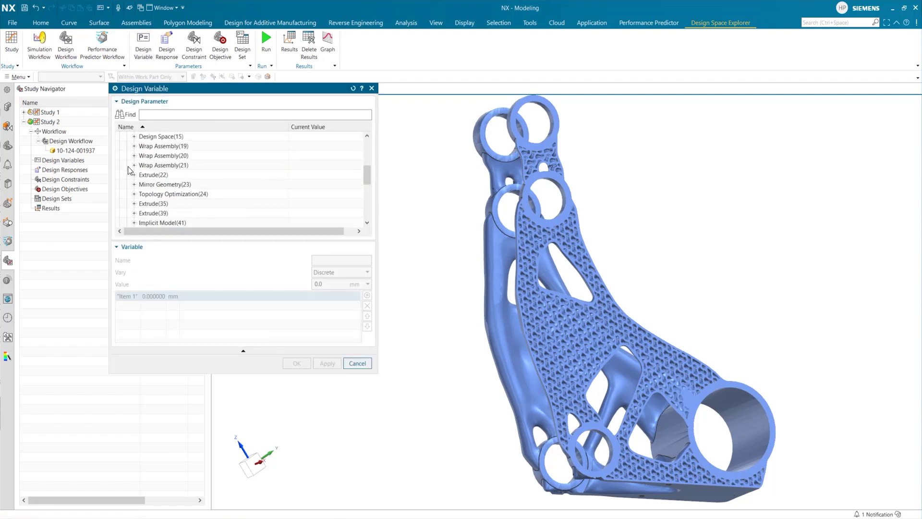
click(135, 165)
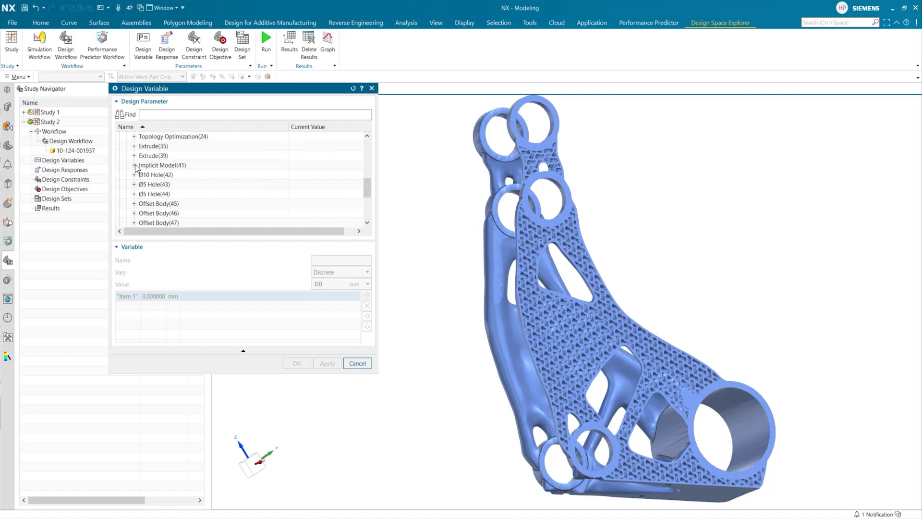
scroll(134, 163, down, 1)
scroll(135, 165, down, 2)
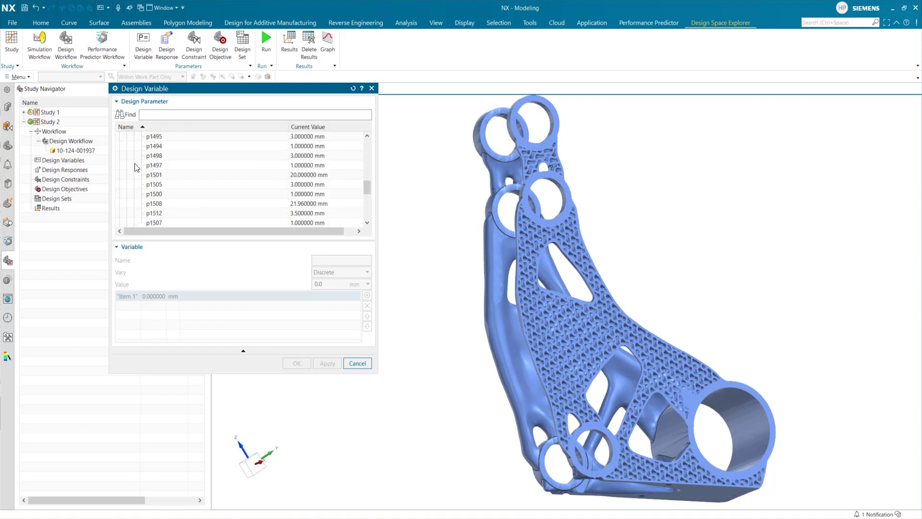
scroll(135, 163, down, 1)
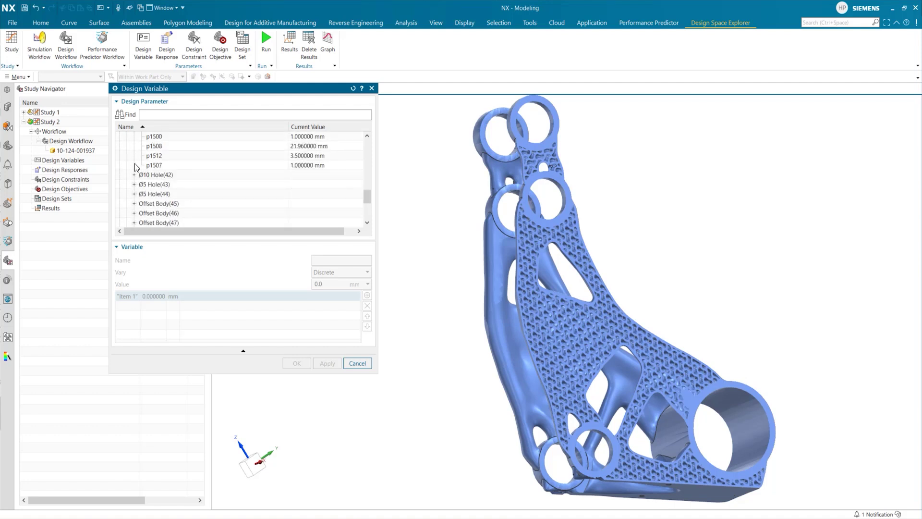
click(301, 147)
Make p1508 continuous with values 18, 20 and 24 mm and a 0.5 increment
click(339, 272)
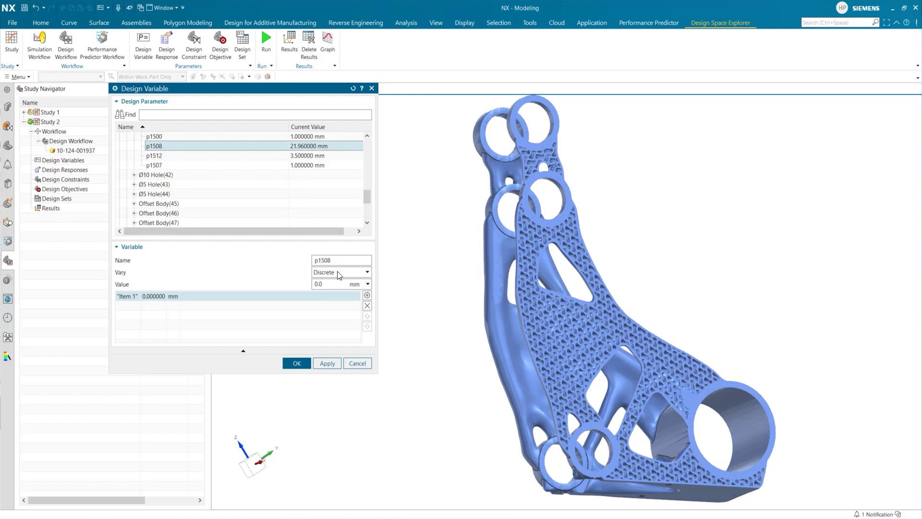
click(335, 281)
double_click(336, 283)
text(18)
key(Tab)
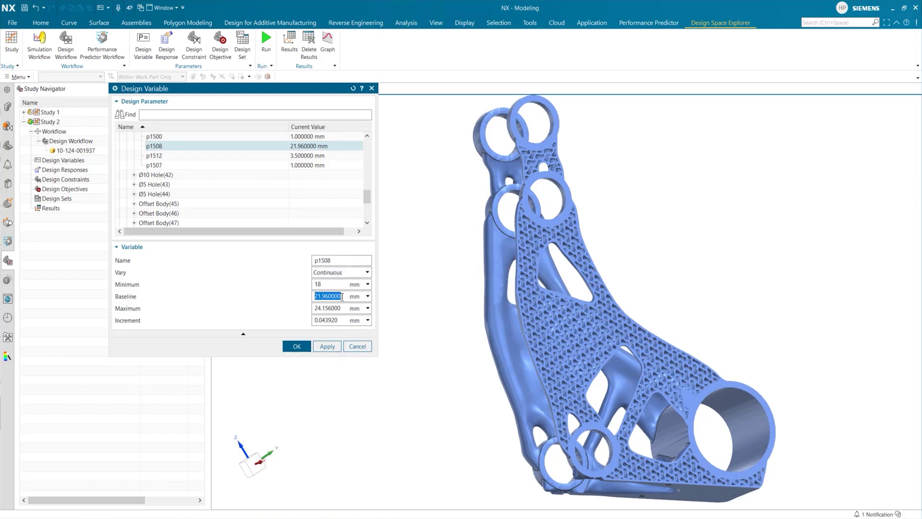
text(20)
key(Tab)
text(24)
key(Tab)
text(0.5)
click(296, 346)
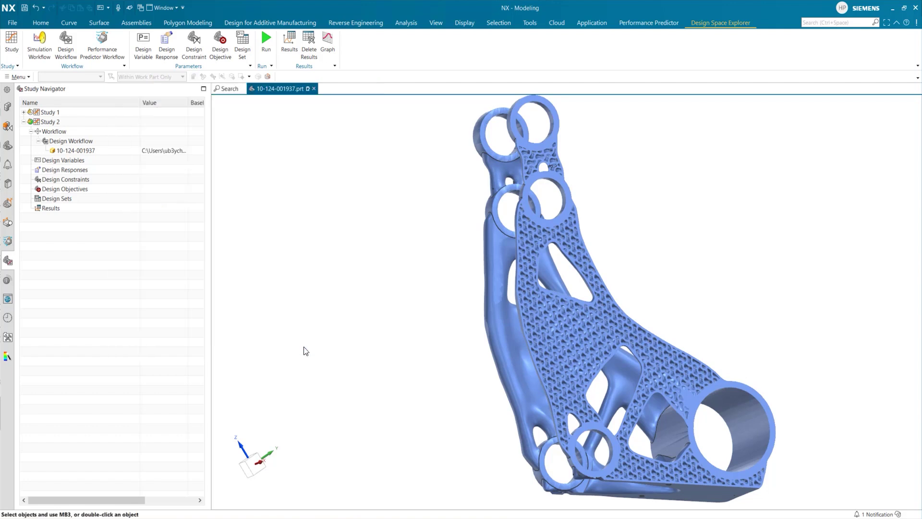
Add p1512 as a second design variable that varies in discrete steps
click(143, 43)
scroll(138, 168, down, 3)
click(259, 185)
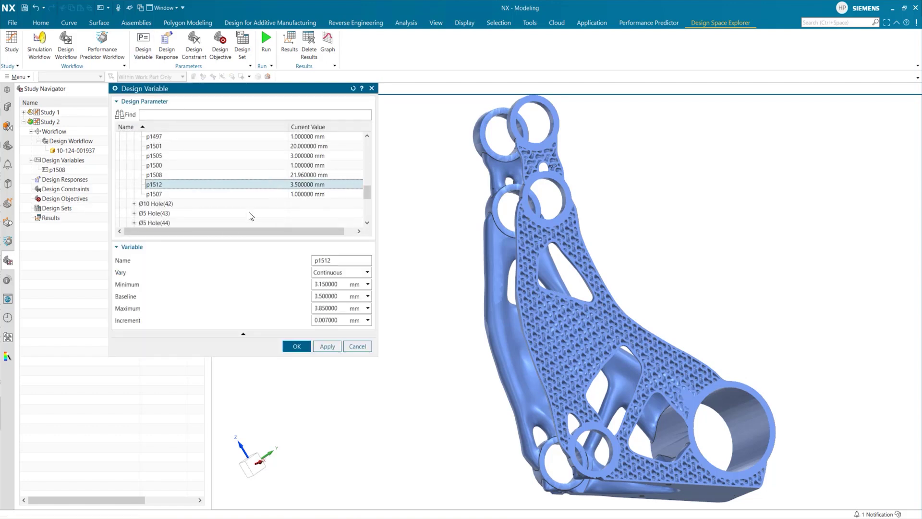
click(339, 272)
click(321, 290)
Give p1512 the discrete values 2, 2.5 and 3 mm
click(324, 285)
text(2)
click(367, 294)
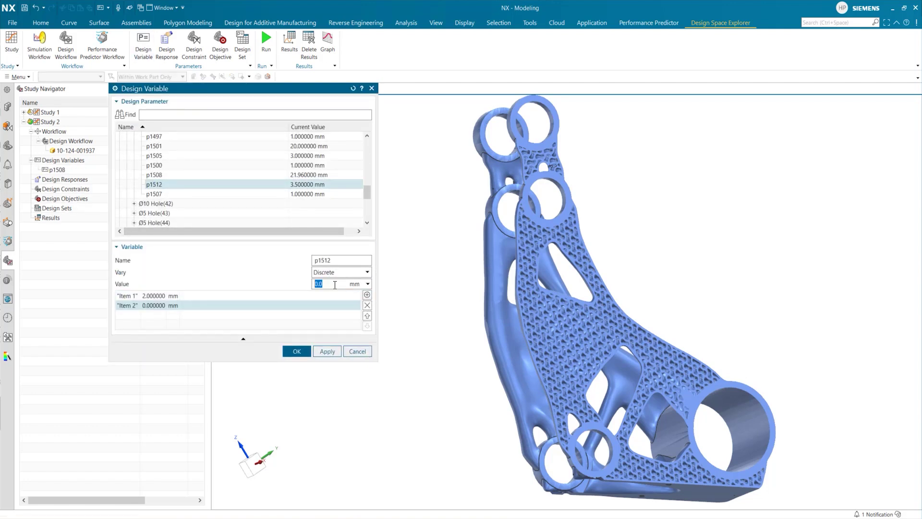
text(2.5)
click(367, 294)
text(3)
key(Return)
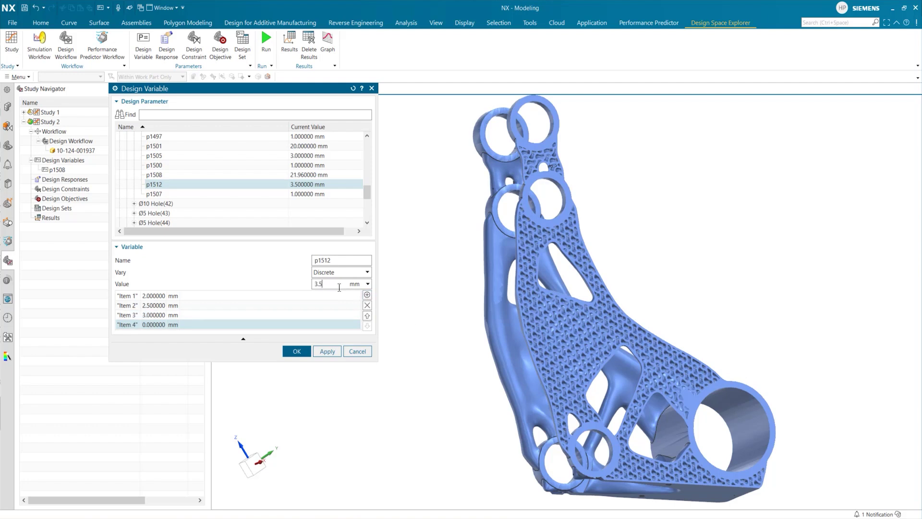
click(367, 305)
click(297, 351)
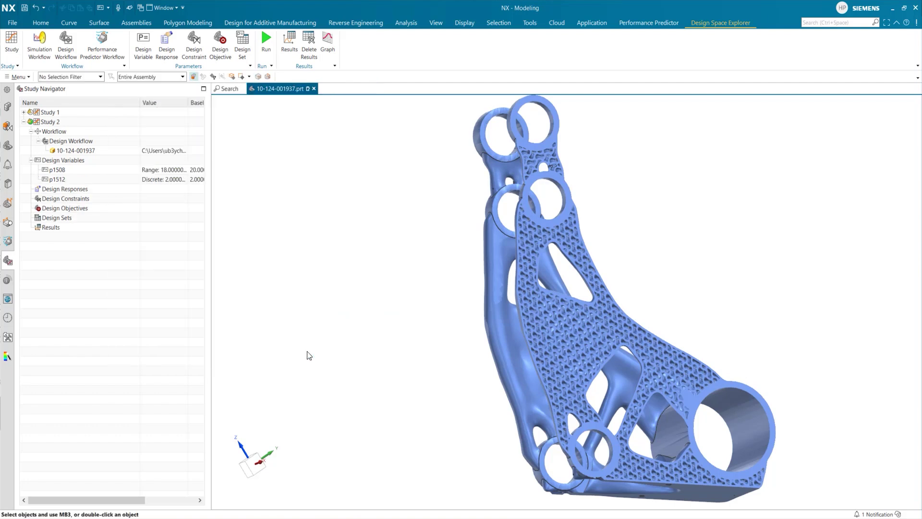
click(220, 41)
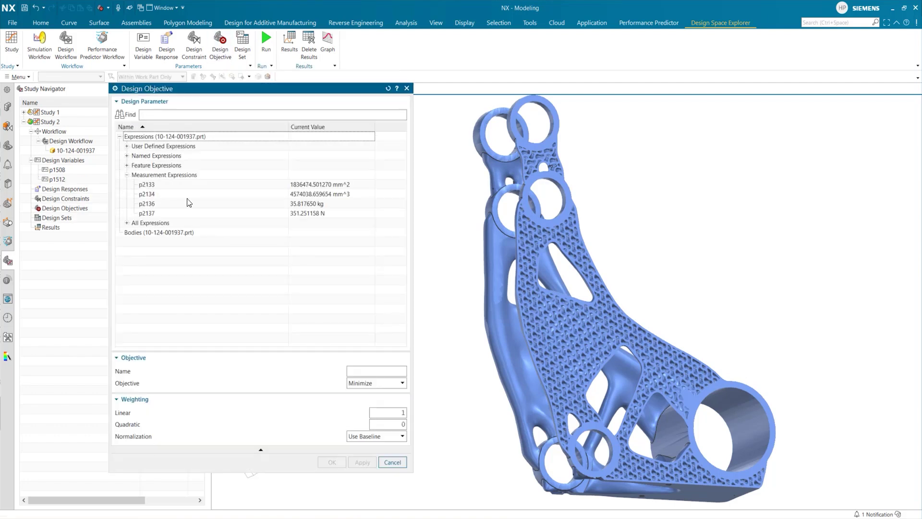
Select the mass expression p2136 as the design objective to minimize
click(292, 206)
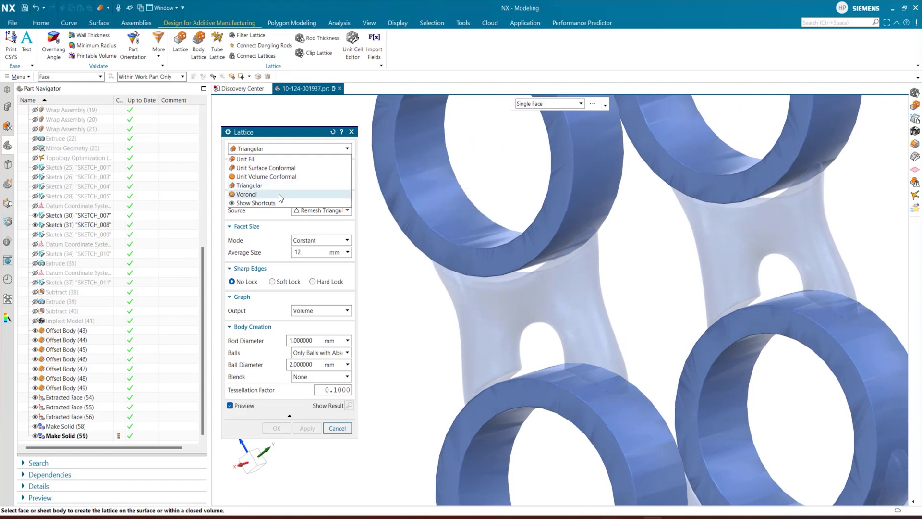
Make the lattice Voronoi with a Gaussian pore distribution and an 8 mm average pore size
click(279, 194)
click(328, 211)
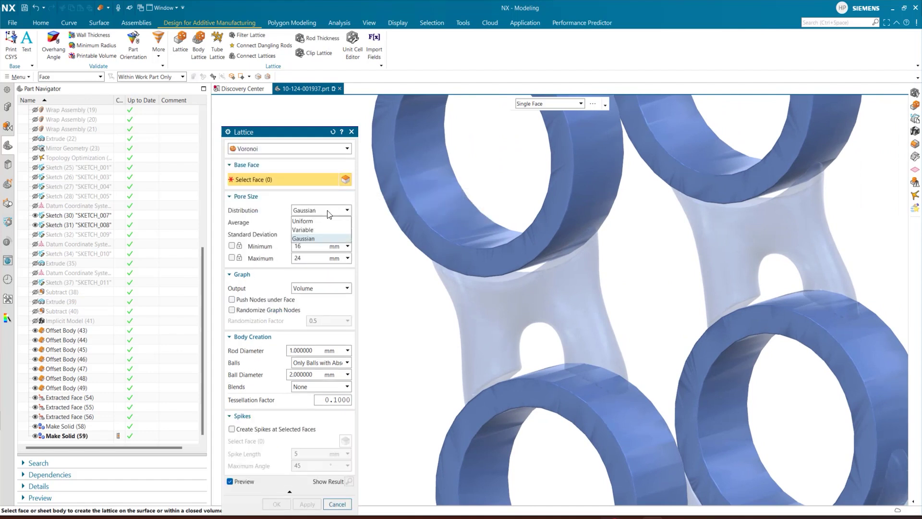
click(329, 239)
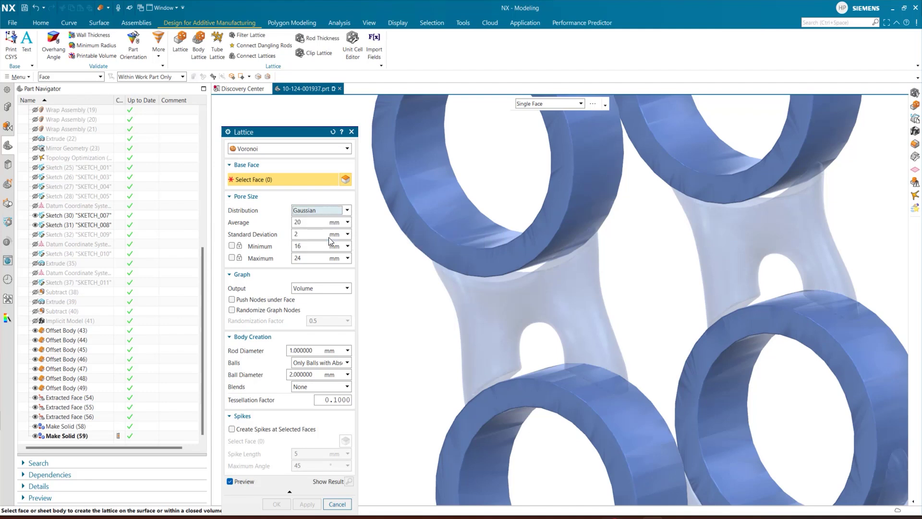
click(313, 223)
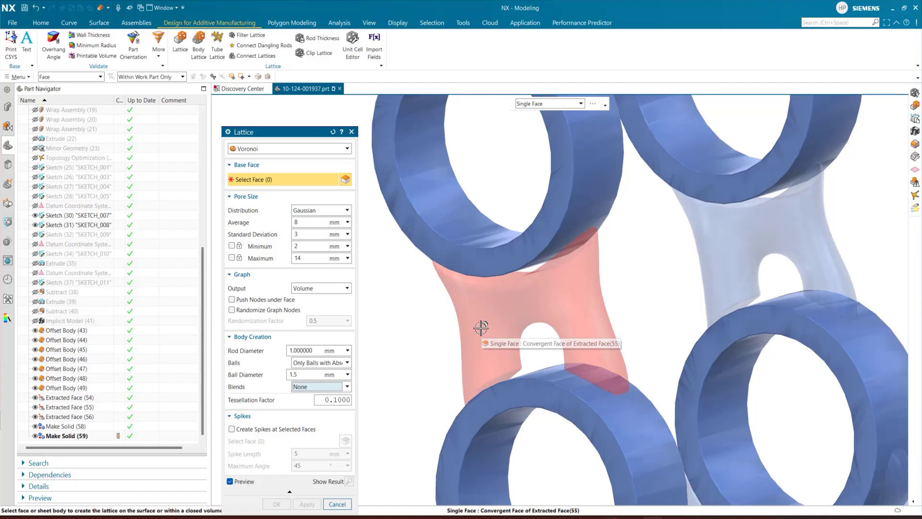
Apply the lattice to both gap faces and enforce a 4 mm minimum pore size
click(479, 329)
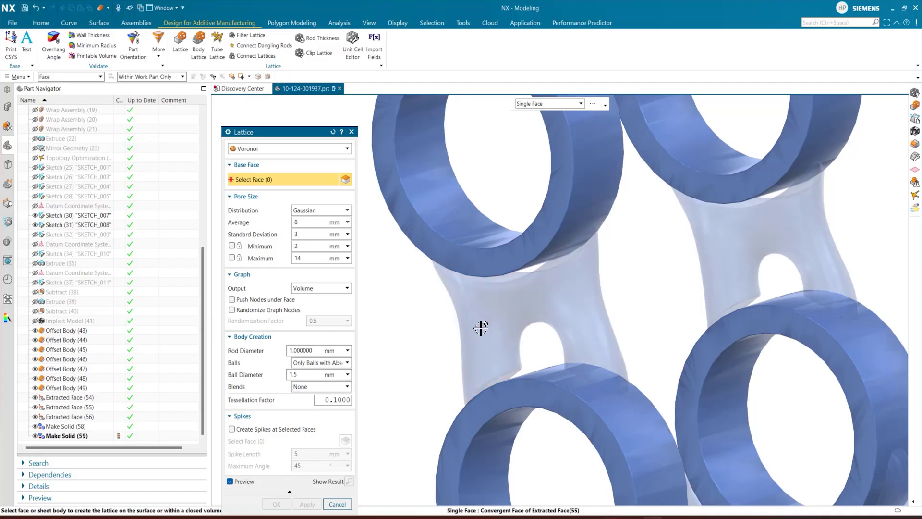
click(742, 261)
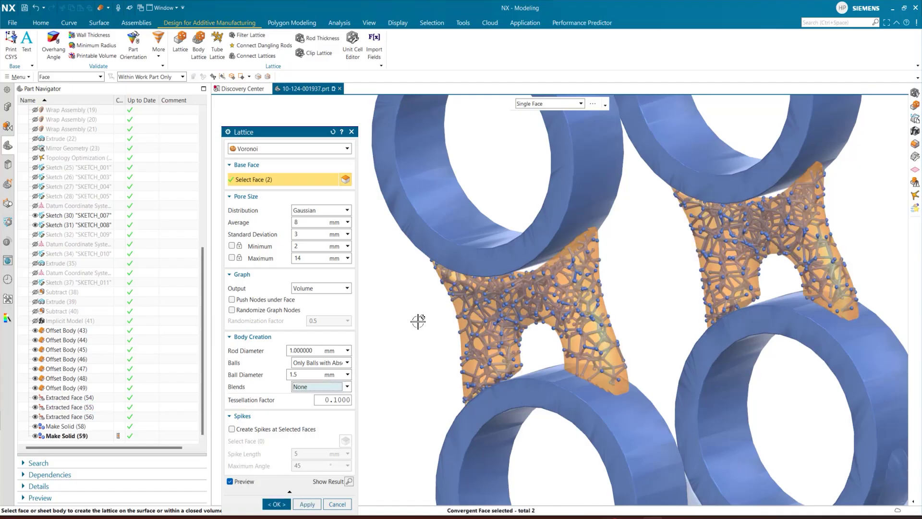
scroll(448, 320, up, 3)
middle_drag(447, 320, 442, 318)
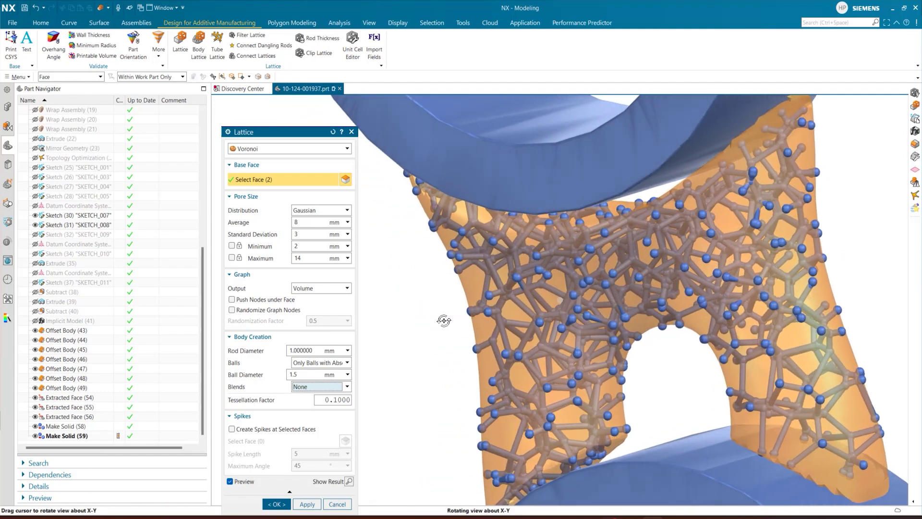
double_click(303, 247)
text(4)
click(232, 245)
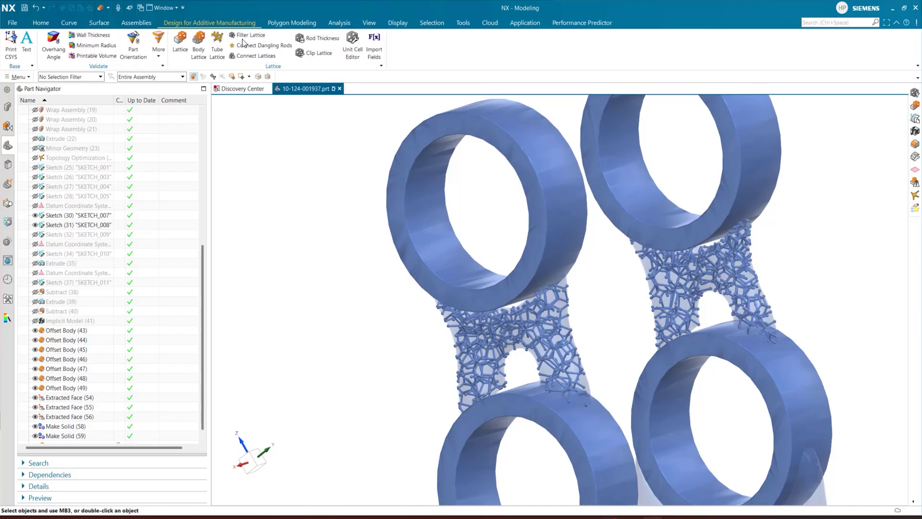
Open the lattice filtering tools for the finished Voronoi Lattice (64)
click(242, 39)
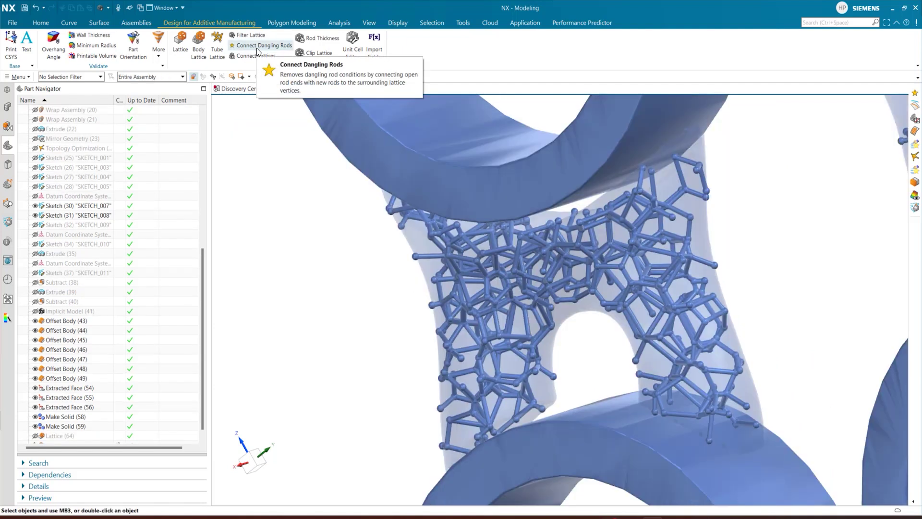
Set up Connect Dangling Rods with 3–10 mm rod lengths and review the vertex distribution choices
click(257, 46)
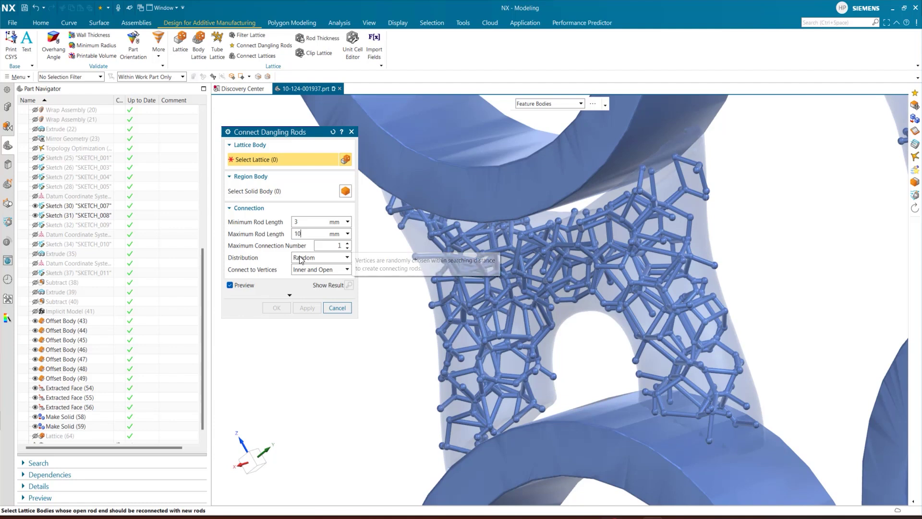
click(299, 256)
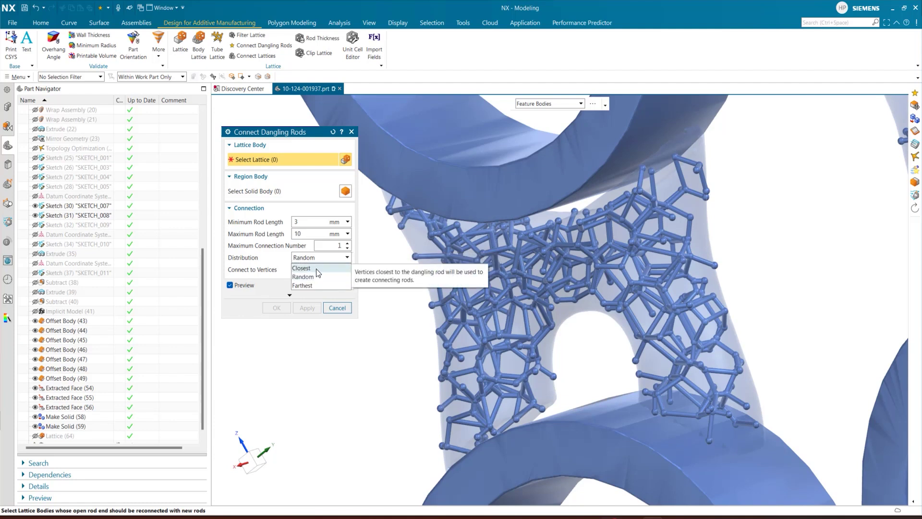